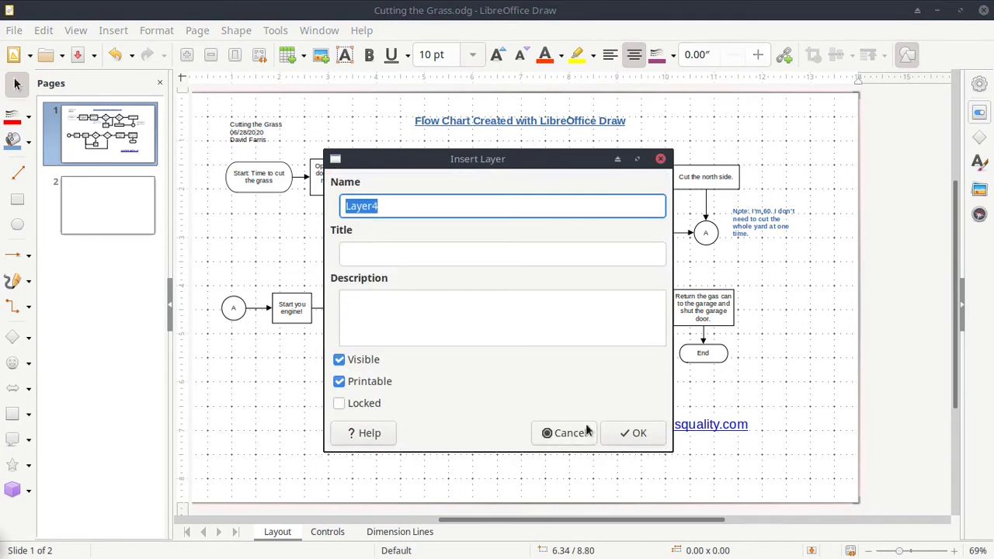
# - Insert a printable, visible layer named Layer4 and draw a diamond about 5.75 × 1.88 inches over the lower flow chart row
pyautogui.click(636, 433)
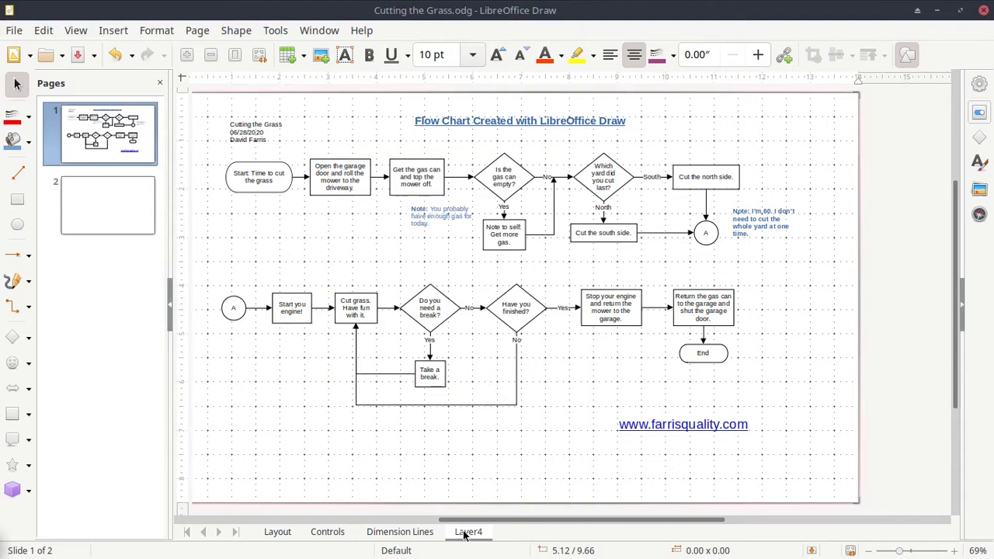
pyautogui.click(14, 338)
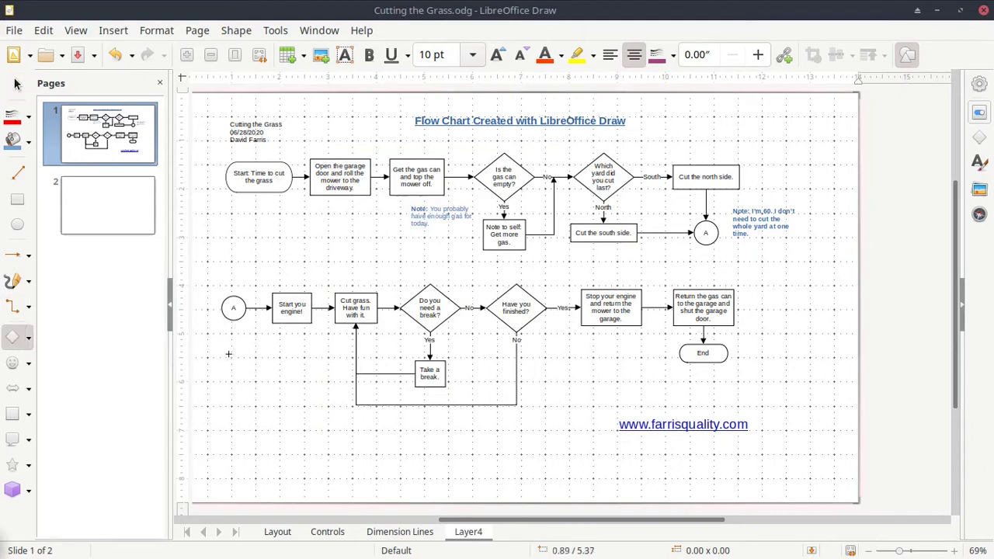
pyautogui.moveTo(225, 351); pyautogui.dragTo(501, 443)
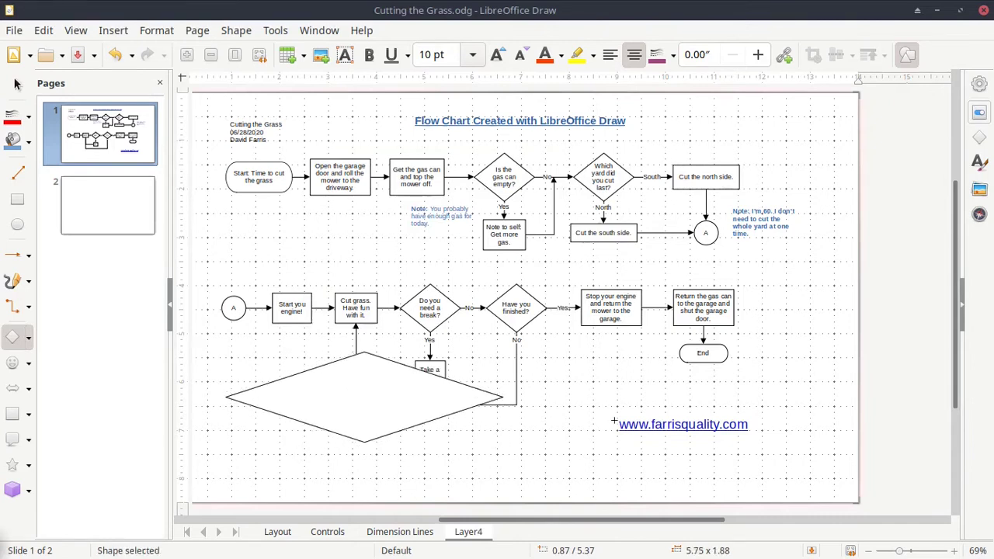
# - Turn off the visibility of the Layout layer so the flow chart is hidden
pyautogui.rightClick(278, 535)
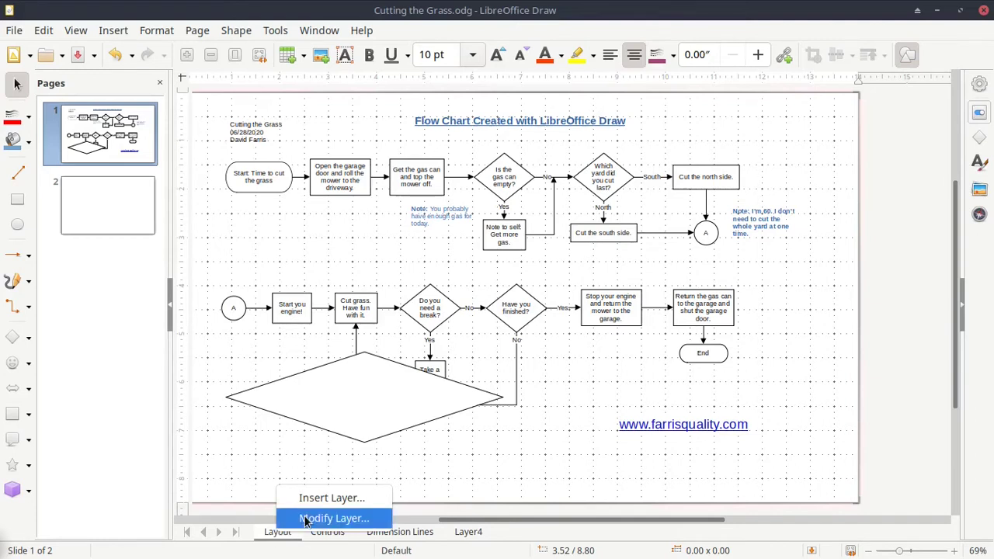
pyautogui.click(305, 519)
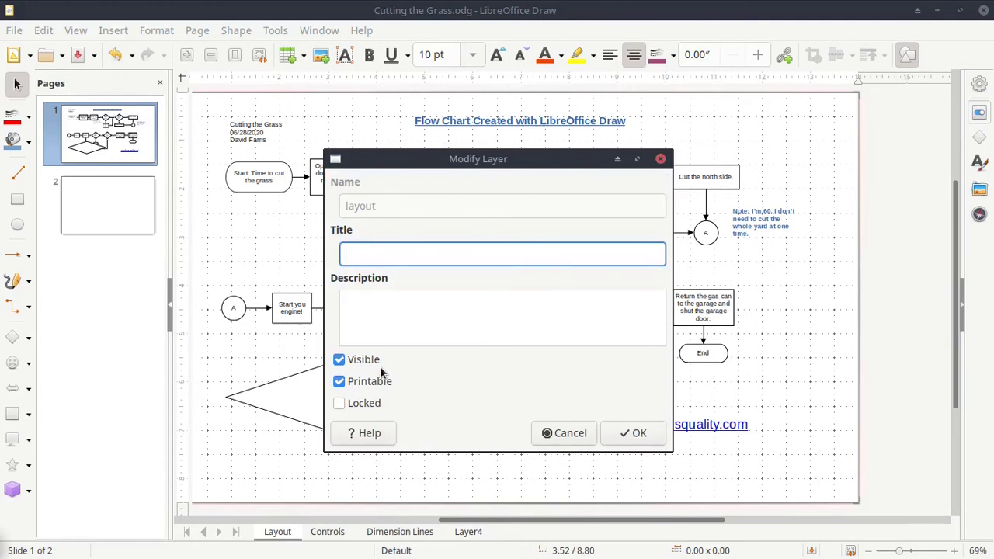
pyautogui.click(339, 362)
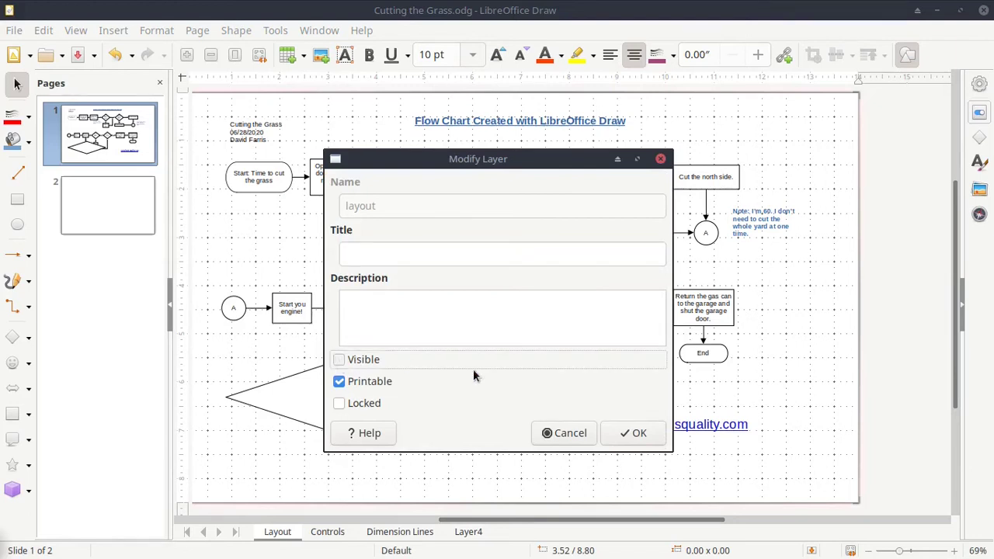
pyautogui.click(632, 432)
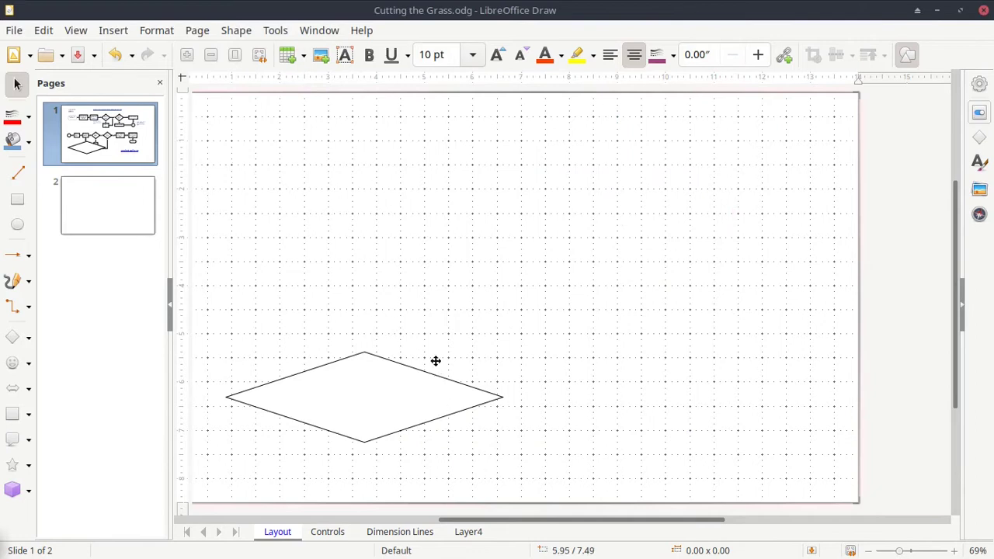
# - Turn off the visibility of Layer4 to hide the diamond
pyautogui.click(471, 533)
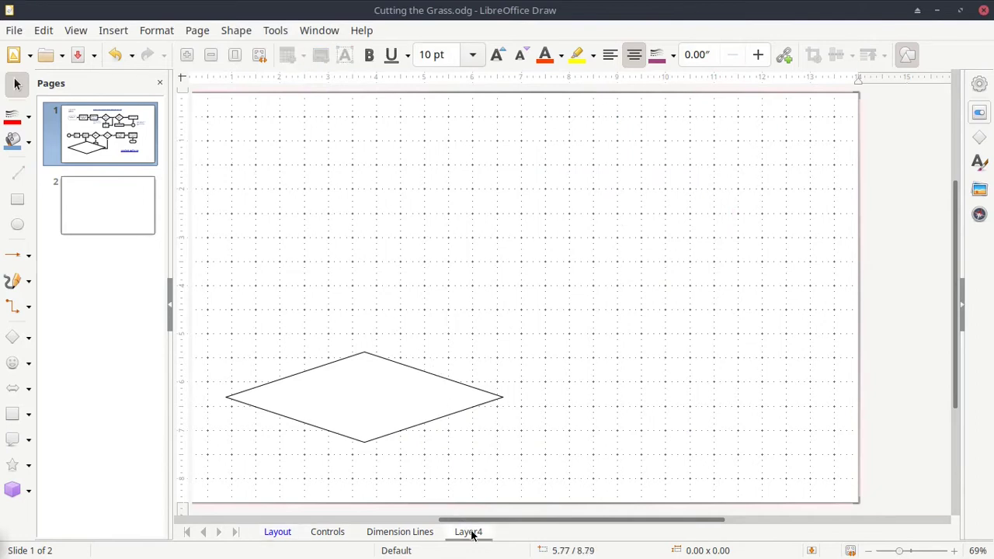
pyautogui.rightClick(472, 535)
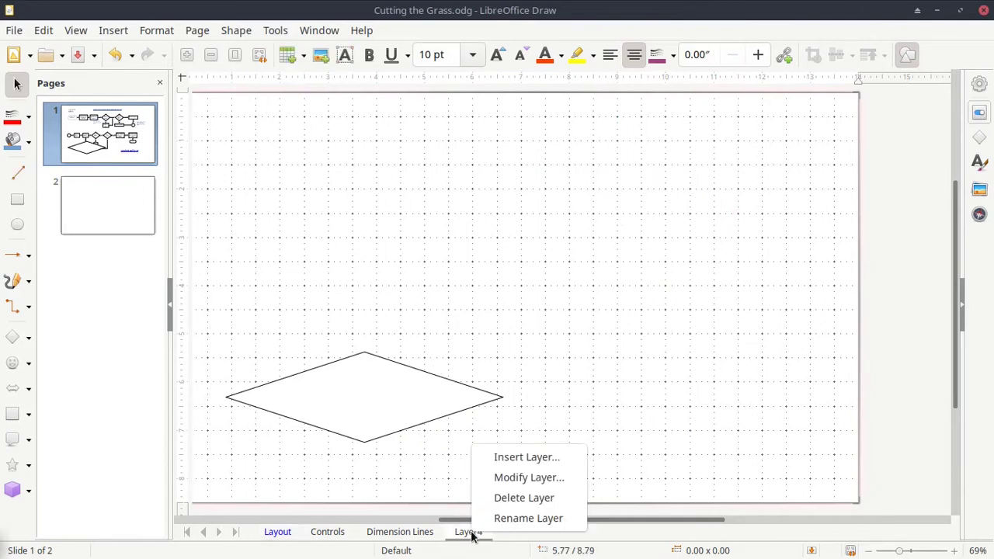
pyautogui.click(503, 481)
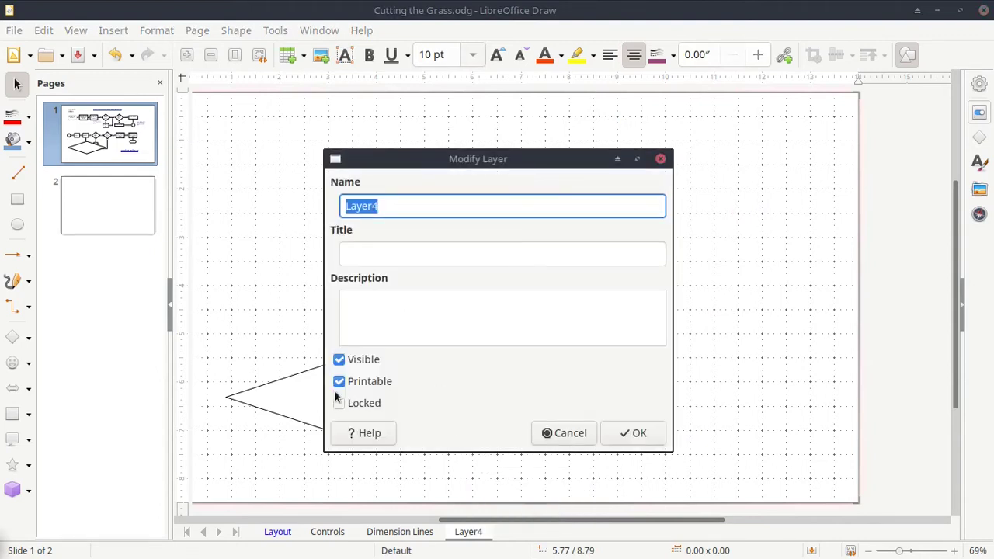
pyautogui.click(340, 360)
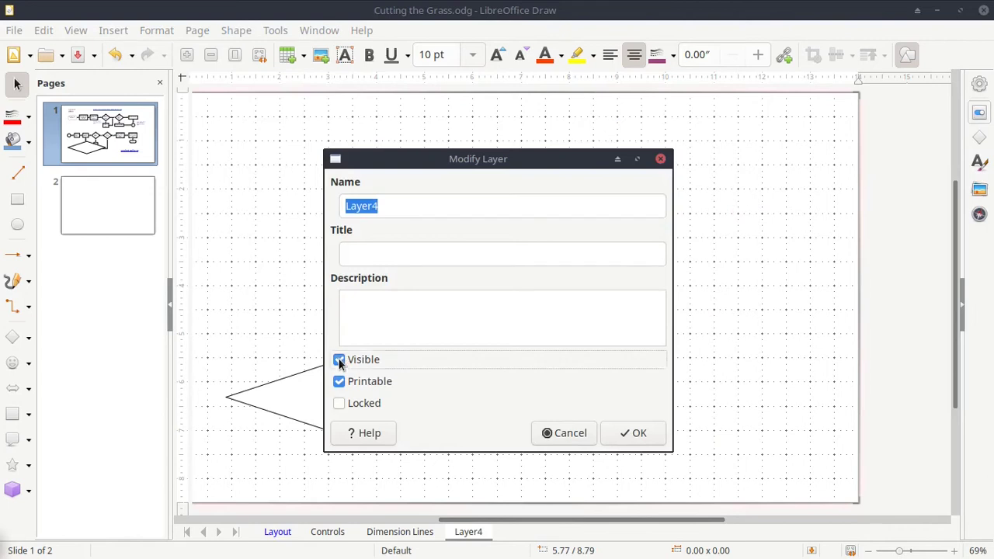
pyautogui.click(625, 434)
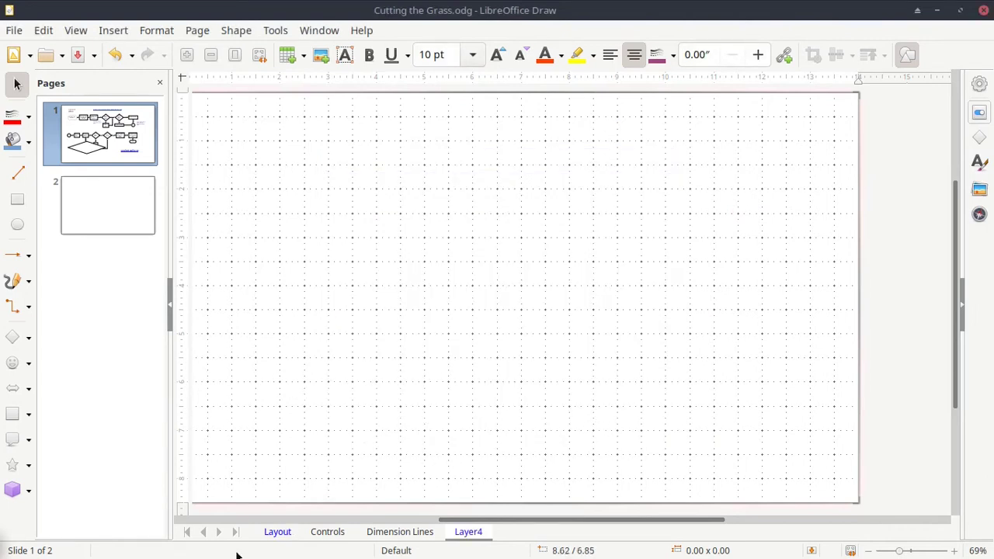
pyautogui.rightClick(280, 538)
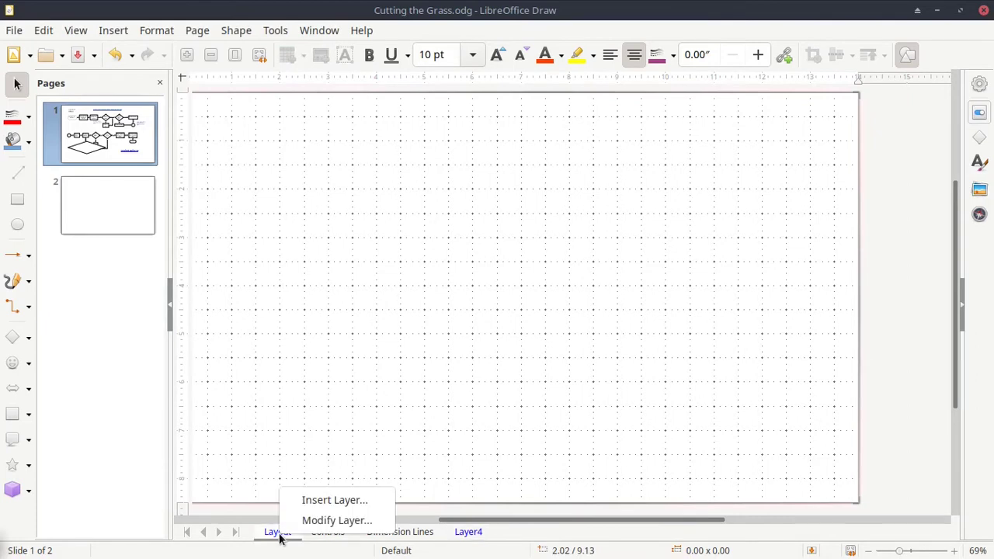
pyautogui.click(320, 522)
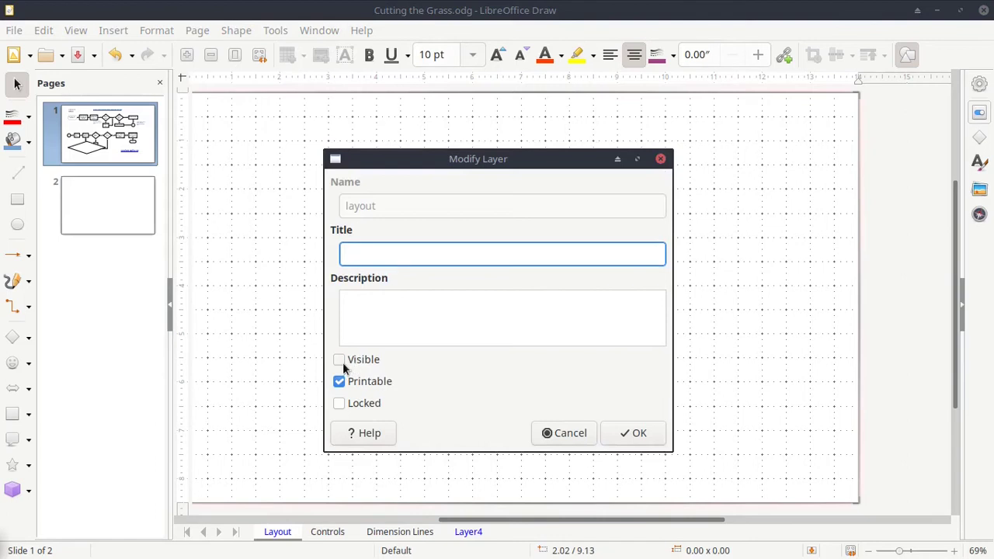
pyautogui.click(339, 360)
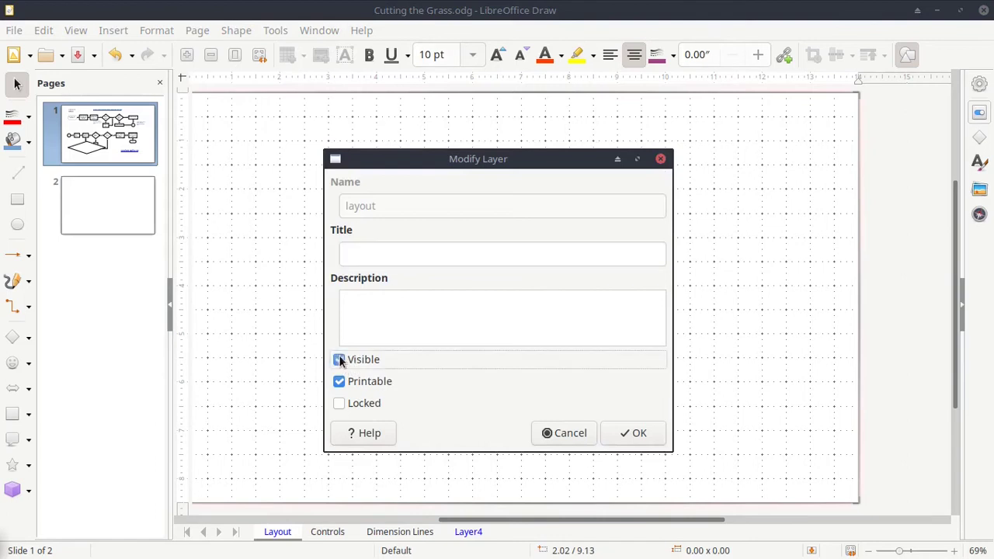
pyautogui.click(340, 361)
pyautogui.click(339, 360)
pyautogui.click(340, 361)
pyautogui.click(617, 427)
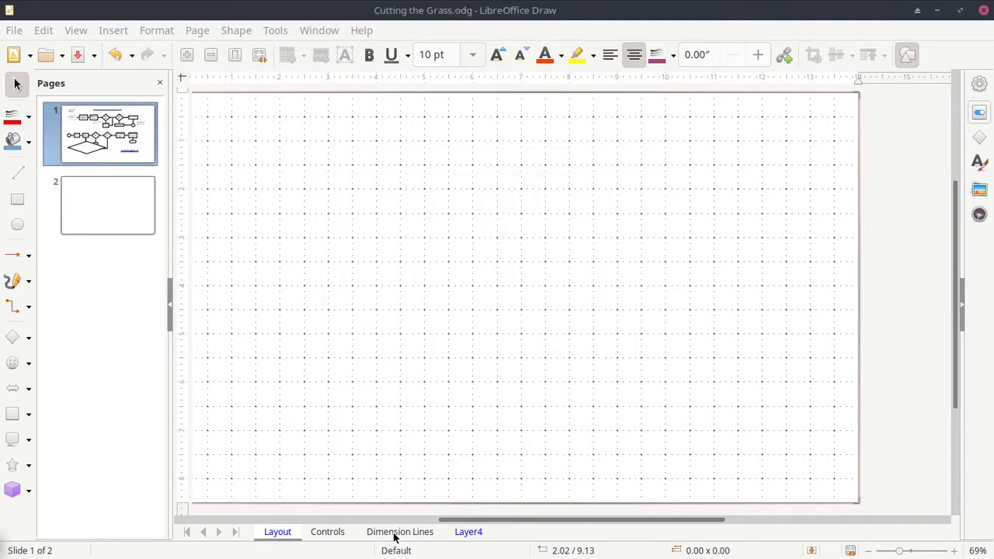
# - Make Layer4 visible again and delete the large diamond drawn on it
pyautogui.click(467, 534)
pyautogui.rightClick(467, 535)
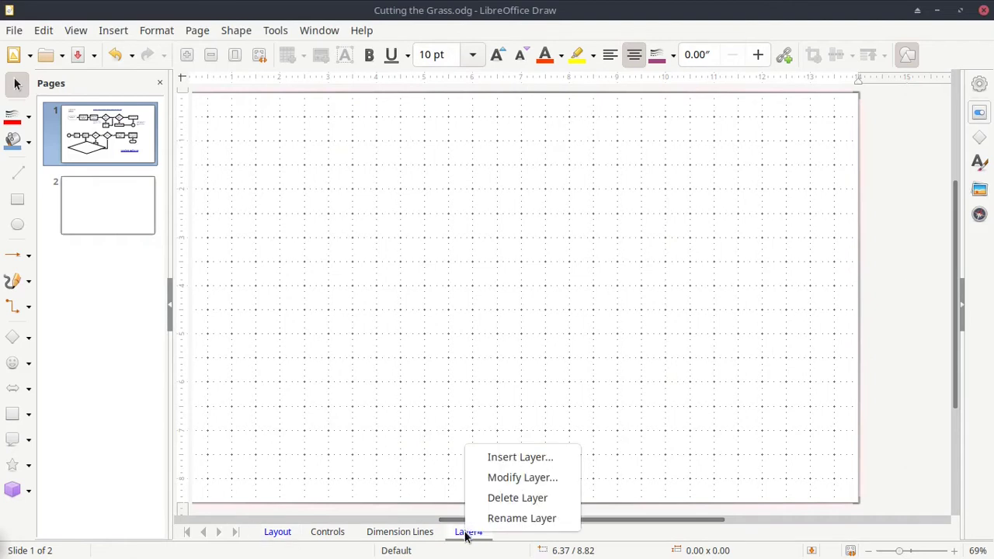
pyautogui.click(513, 477)
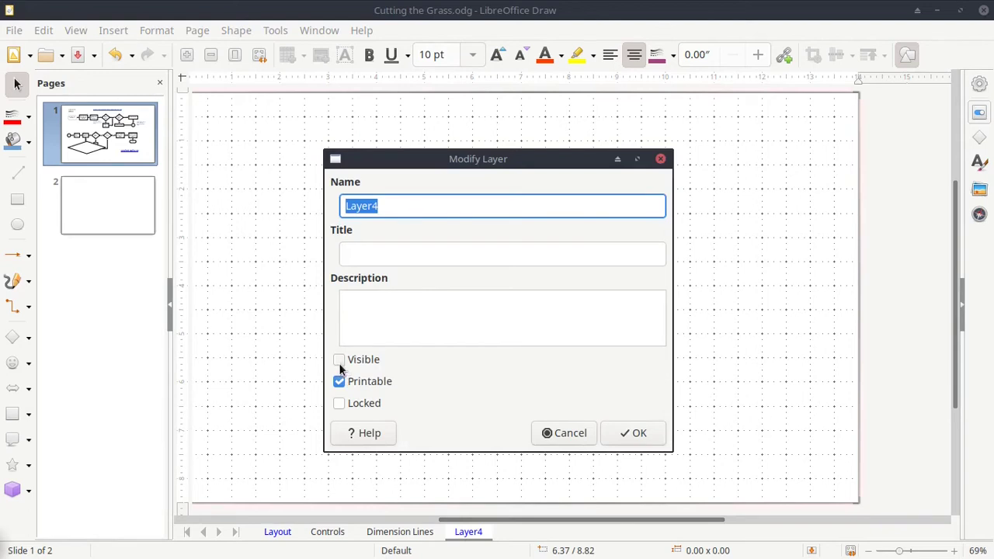
pyautogui.click(339, 362)
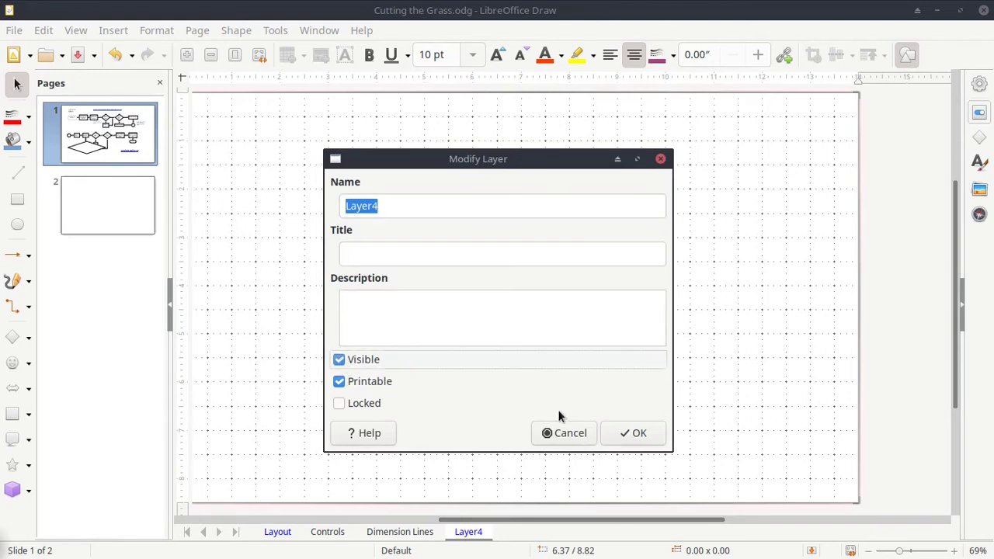
pyautogui.click(633, 433)
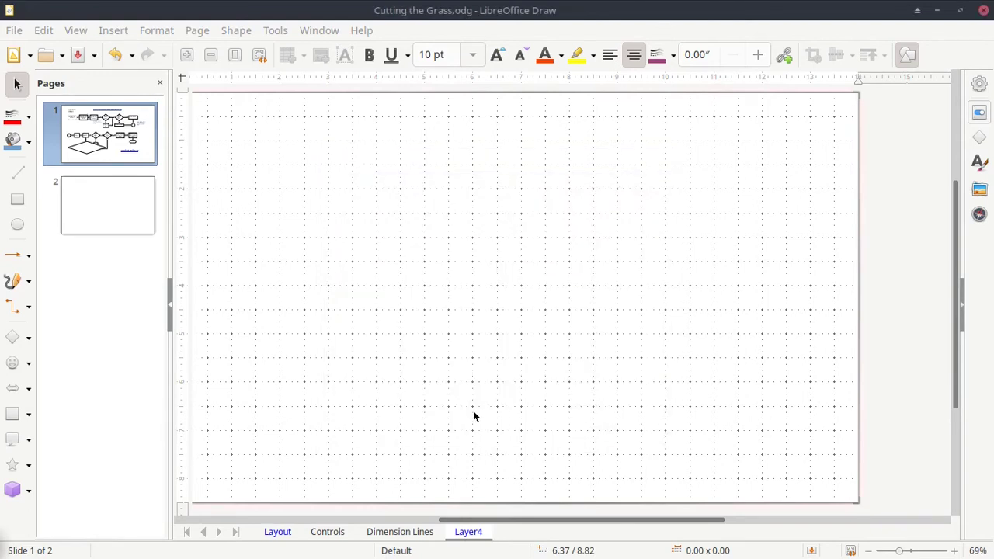
pyautogui.moveTo(267, 447); pyautogui.dragTo(208, 284)
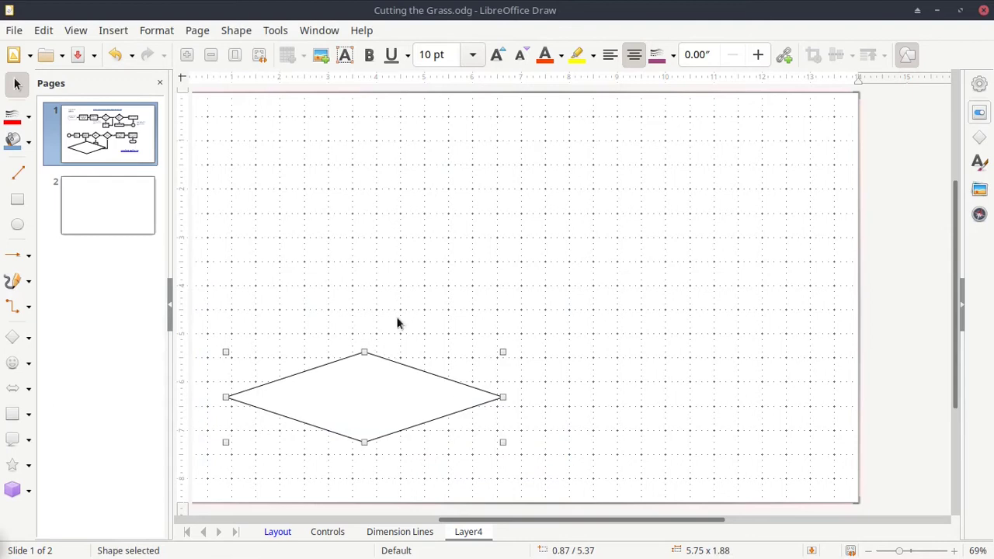
pyautogui.press('Delete')
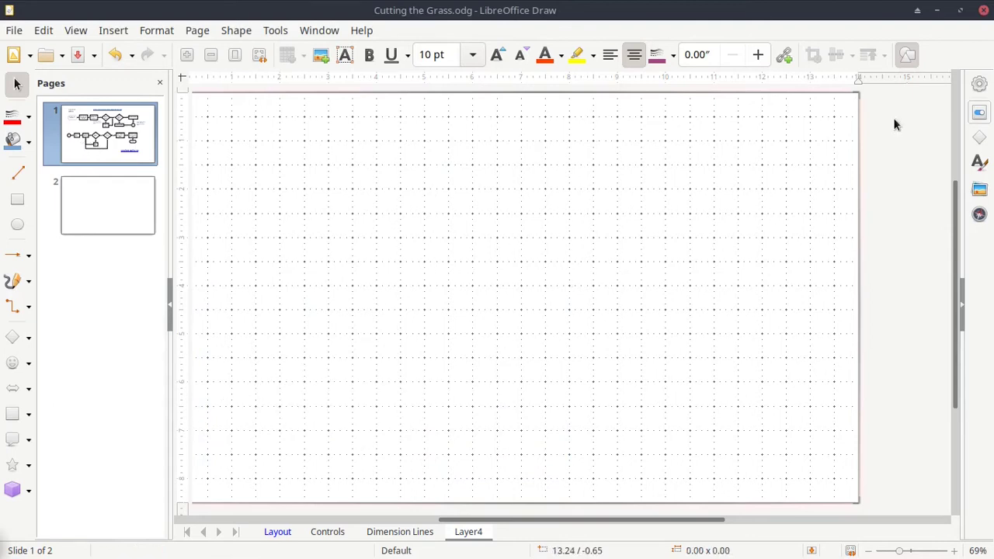
# - Insert the coloured horizontal swimlane diagram from the Flow chart gallery theme onto Layer4 and collapse the gallery
pyautogui.click(980, 191)
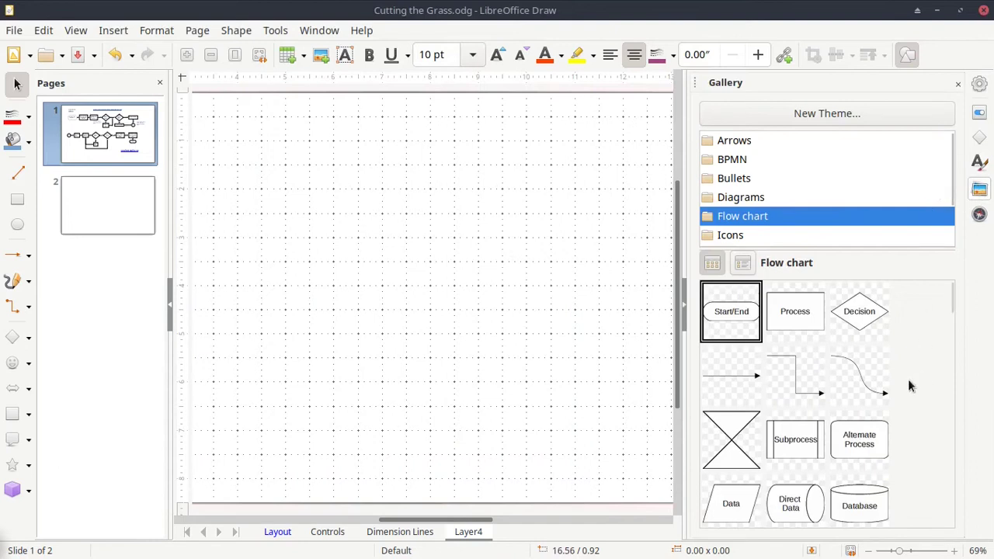
pyautogui.click(864, 388)
pyautogui.scroll(-1, 905, 355)
pyautogui.scroll(-10, 889, 386)
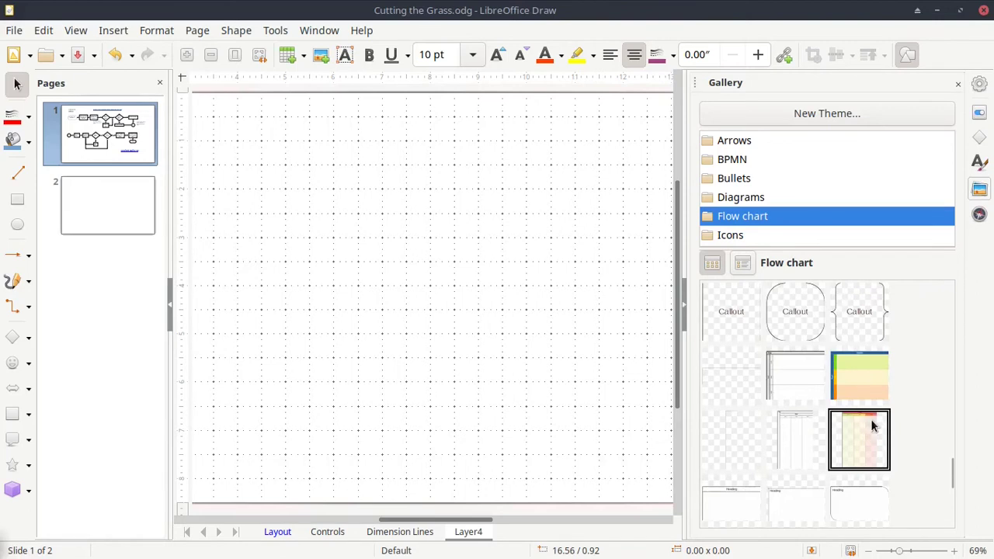
pyautogui.scroll(-2, 901, 462)
pyautogui.scroll(2, 880, 412)
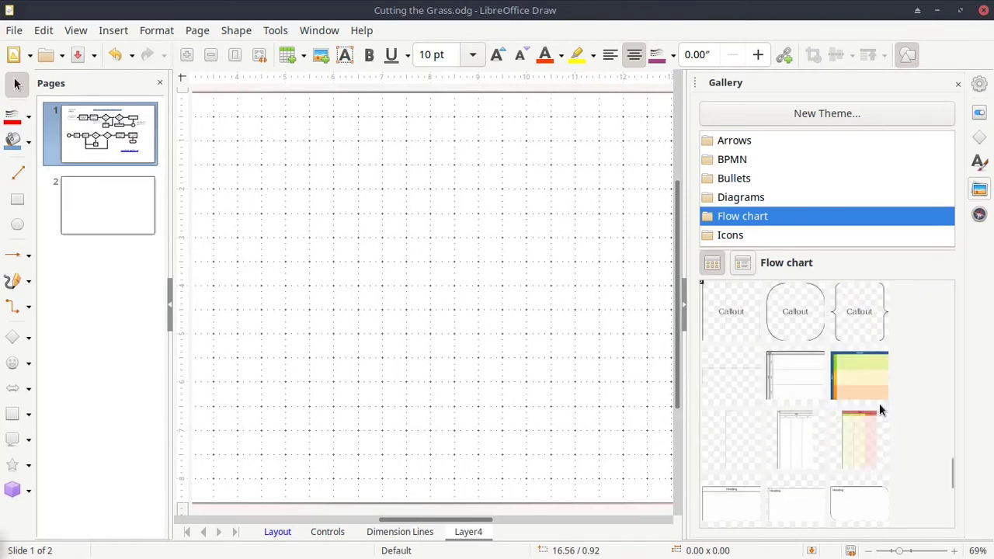
pyautogui.scroll(1, 877, 407)
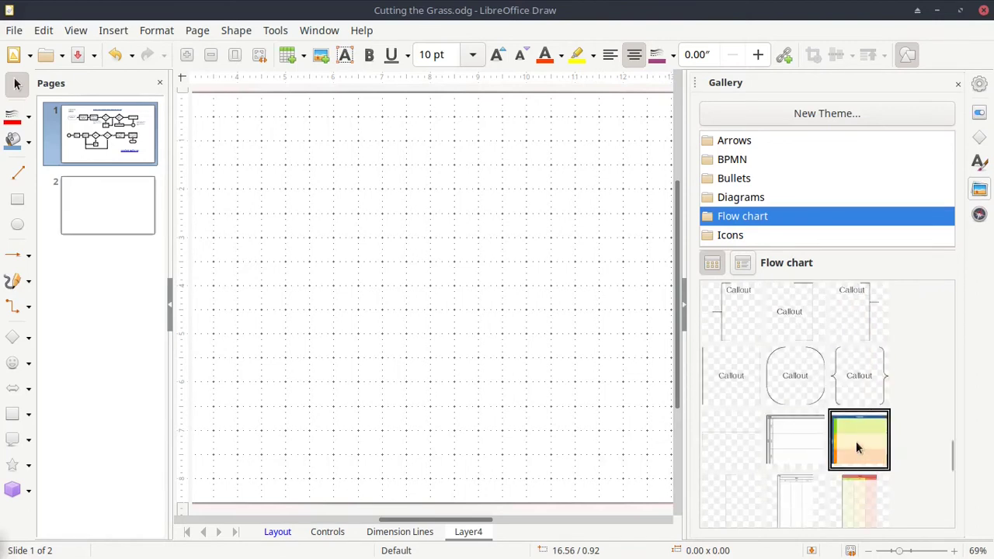
pyautogui.click(859, 446)
pyautogui.doubleClick(836, 413)
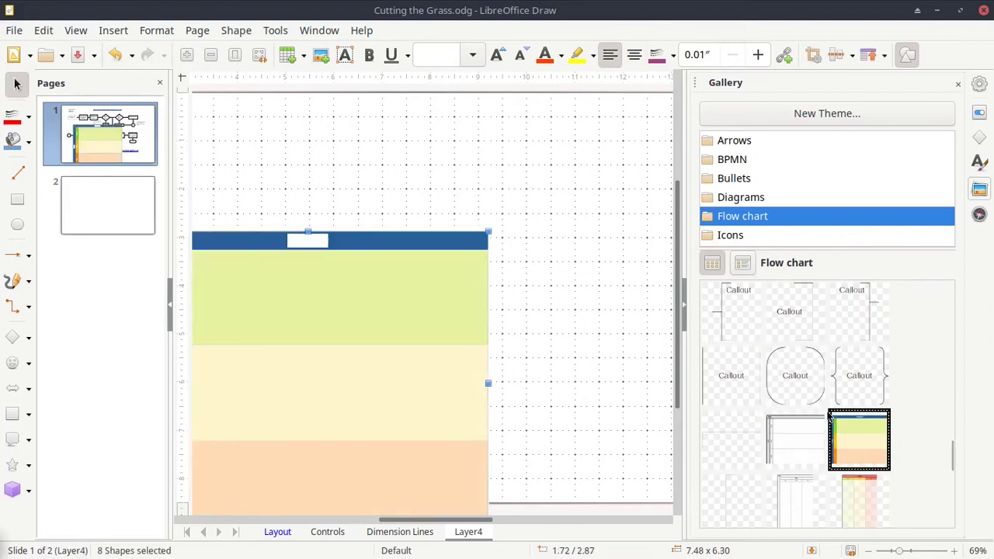
pyautogui.click(682, 308)
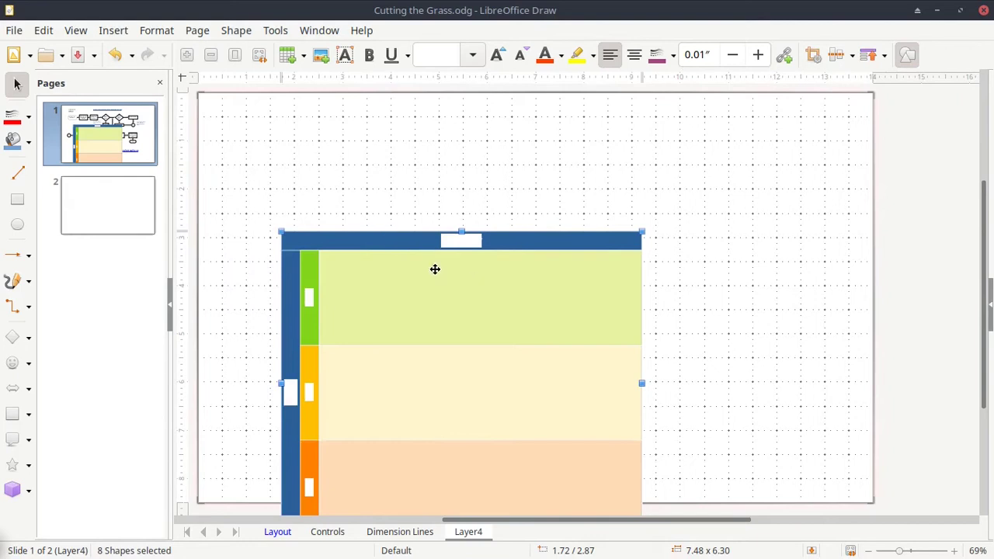
# - Move the swimlane diagram straight up to a vertical position of about 2.01 inches so it fits within the page
pyautogui.scroll(-3, 435, 268)
pyautogui.moveTo(427, 266); pyautogui.dragTo(413, 257)
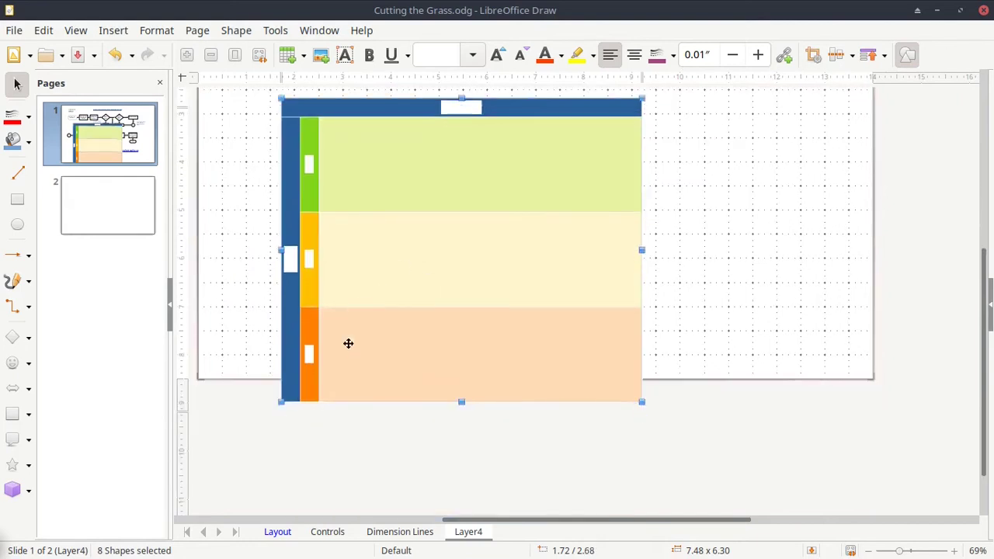
pyautogui.press('Up')
pyautogui.press('Up')
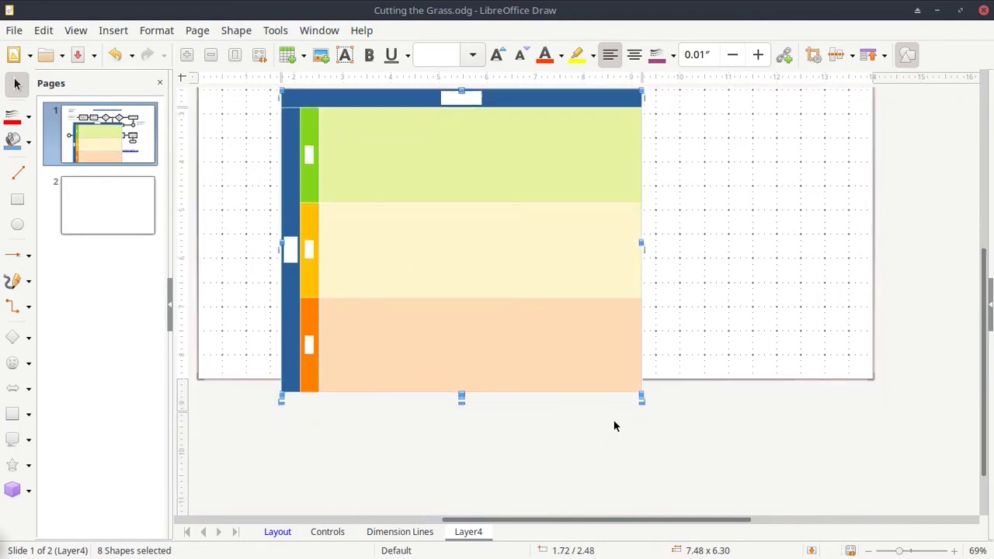
pyautogui.scroll(3, 618, 423)
pyautogui.press('Up')
pyautogui.press('Up')
pyautogui.press('Up')
pyautogui.press('Up')
pyautogui.press('Up')
pyautogui.press('Up')
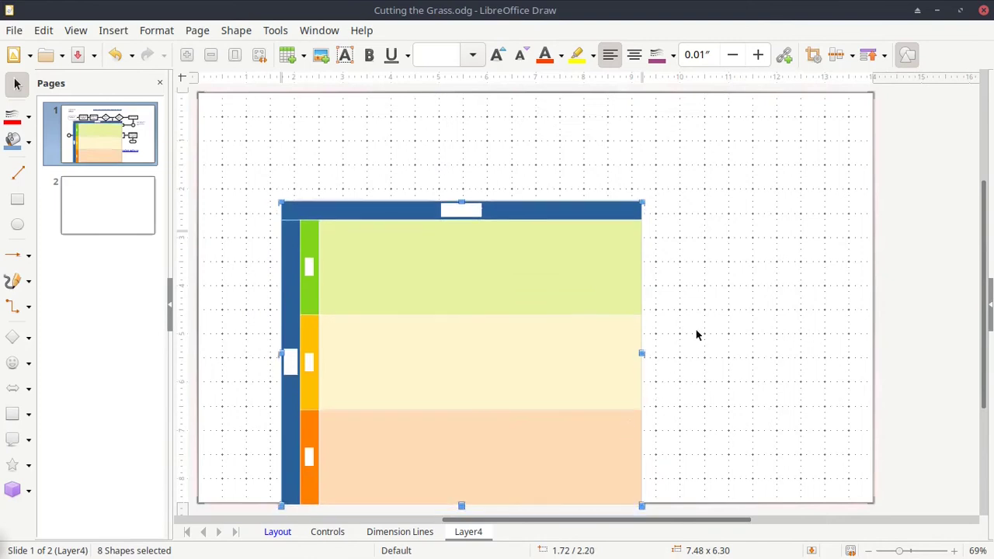
pyautogui.press('Up')
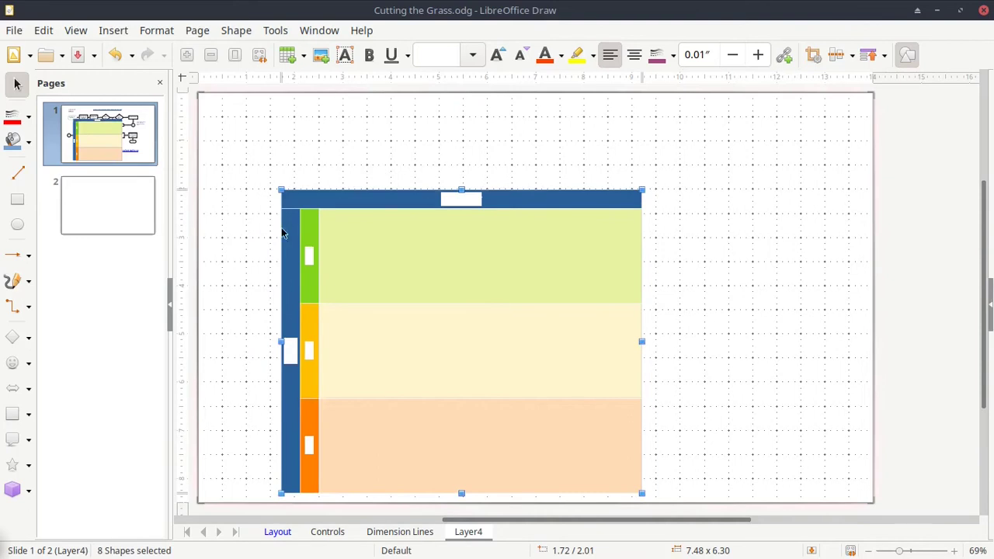
# - Group the eight selected shapes of the swimlane diagram into one object
pyautogui.click(237, 30)
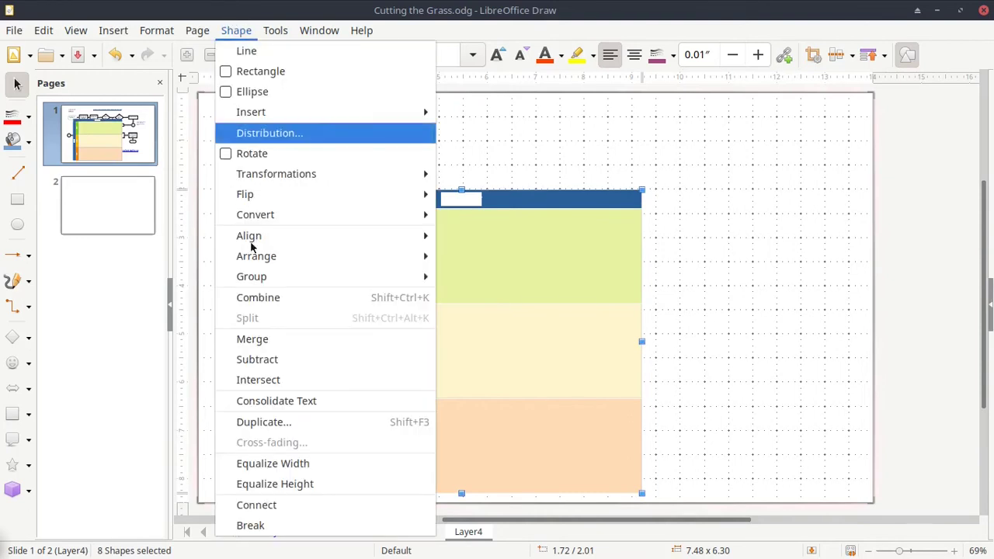
pyautogui.moveTo(340, 272)
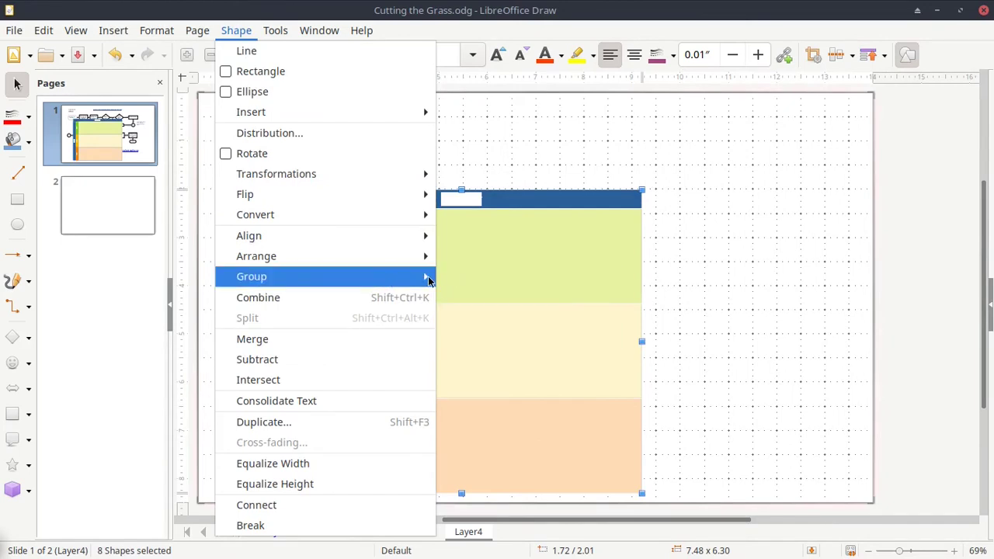
pyautogui.moveTo(428, 279)
pyautogui.click(473, 277)
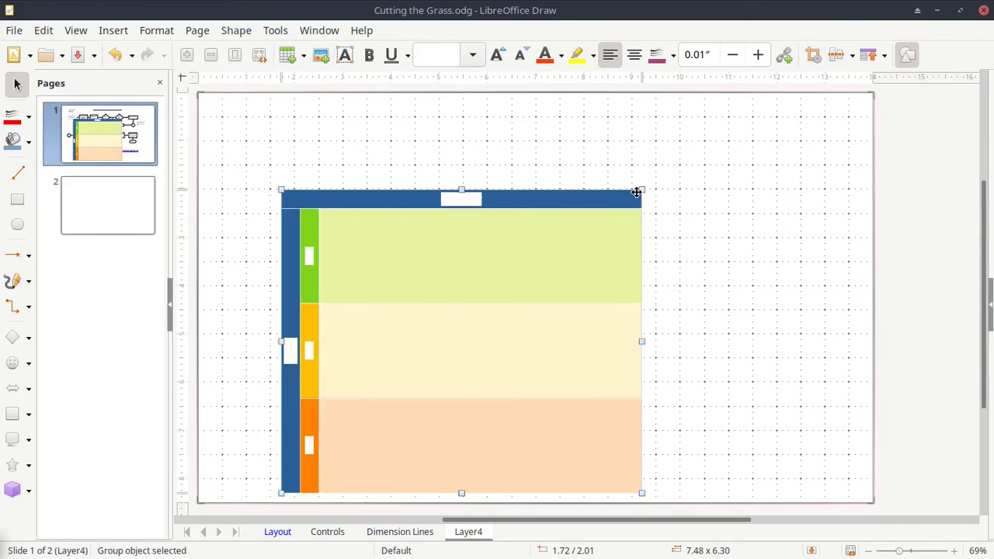
# - Enlarge the grouped swimlane diagram up to near the page's upper edge, to about 9.65 × 8.13 inches
pyautogui.moveTo(639, 192); pyautogui.dragTo(745, 130)
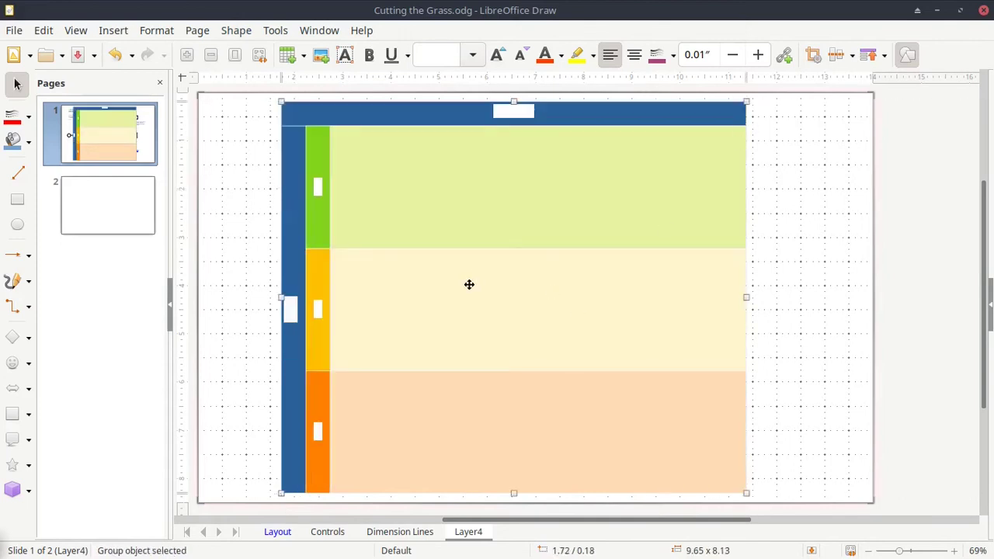
pyautogui.click(235, 359)
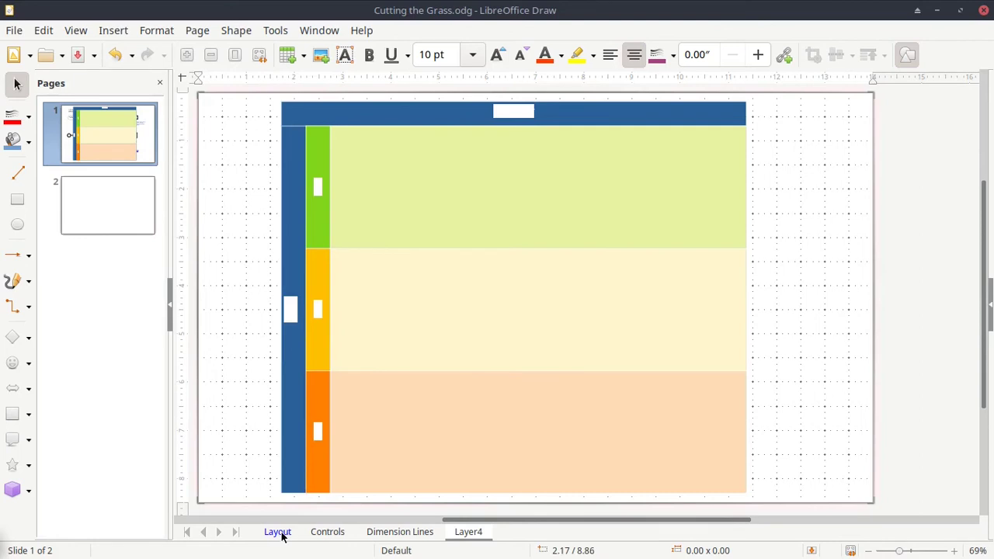
# - Lock Layer4 so the swimlane diagram on it cannot be edited
pyautogui.rightClick(468, 534)
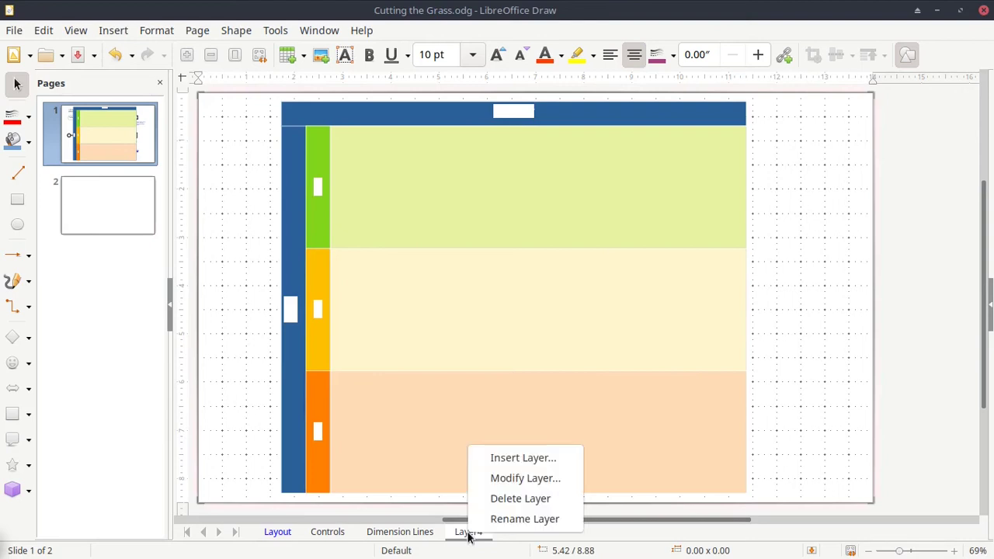
pyautogui.click(496, 477)
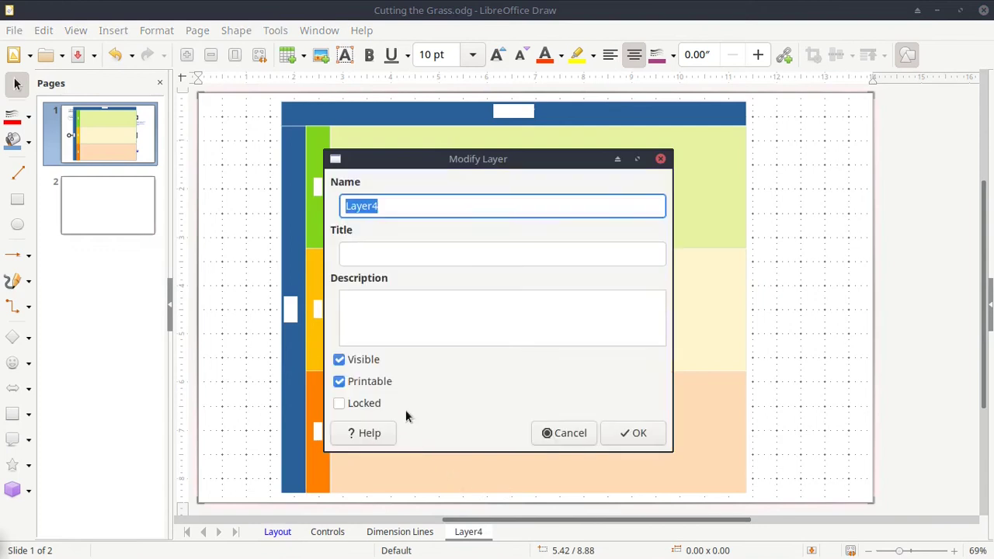
pyautogui.click(341, 402)
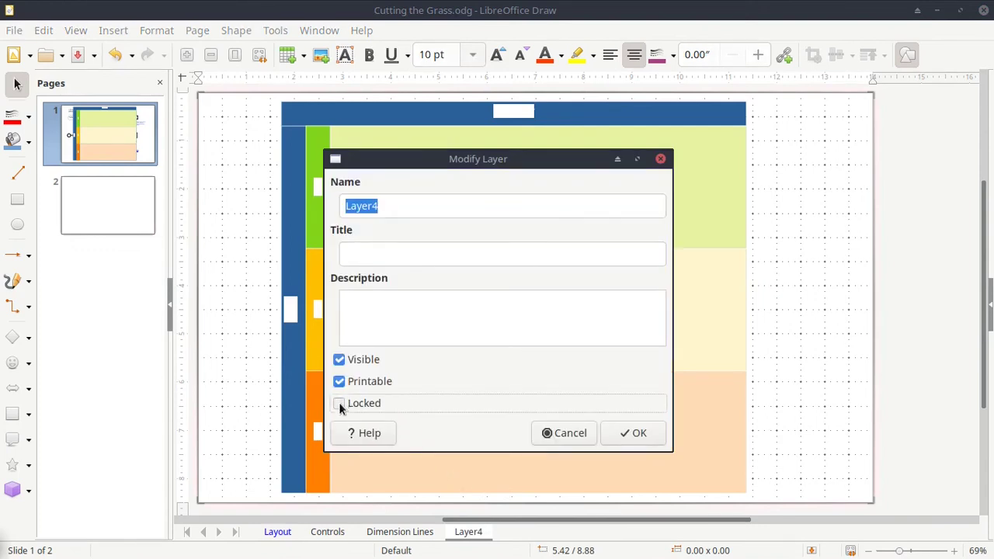
pyautogui.click(629, 433)
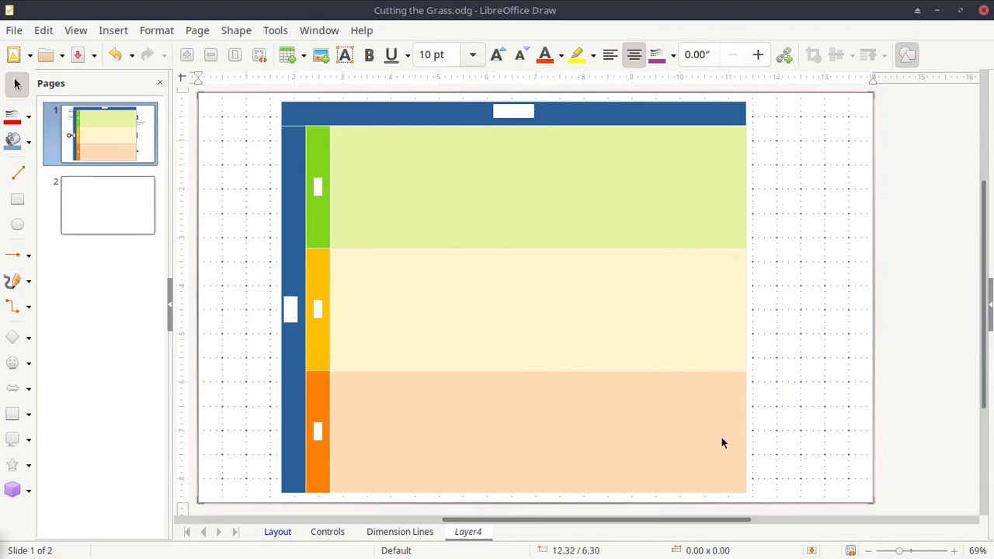
# - Insert a new layer named Layer5 that is visible, printable and unlocked
pyautogui.rightClick(522, 536)
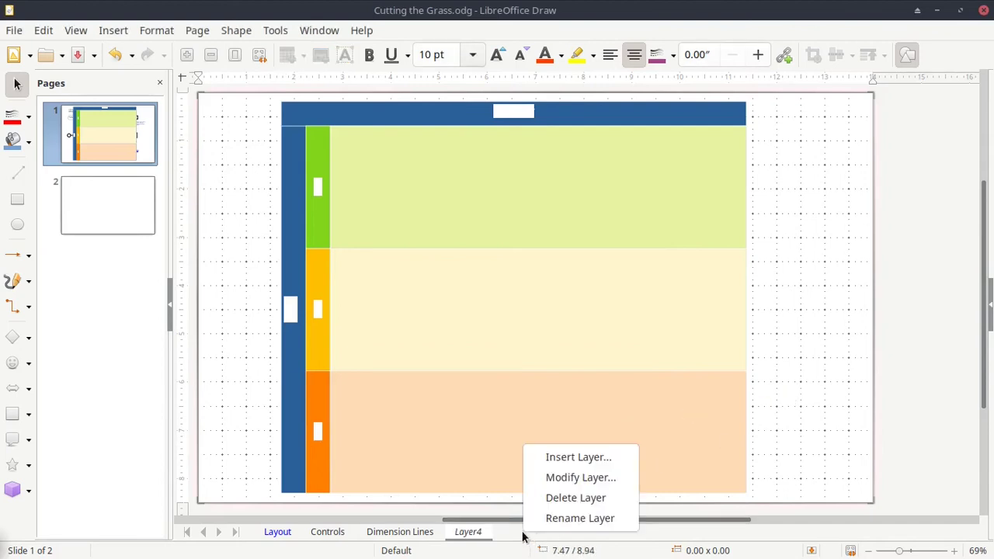
pyautogui.click(570, 458)
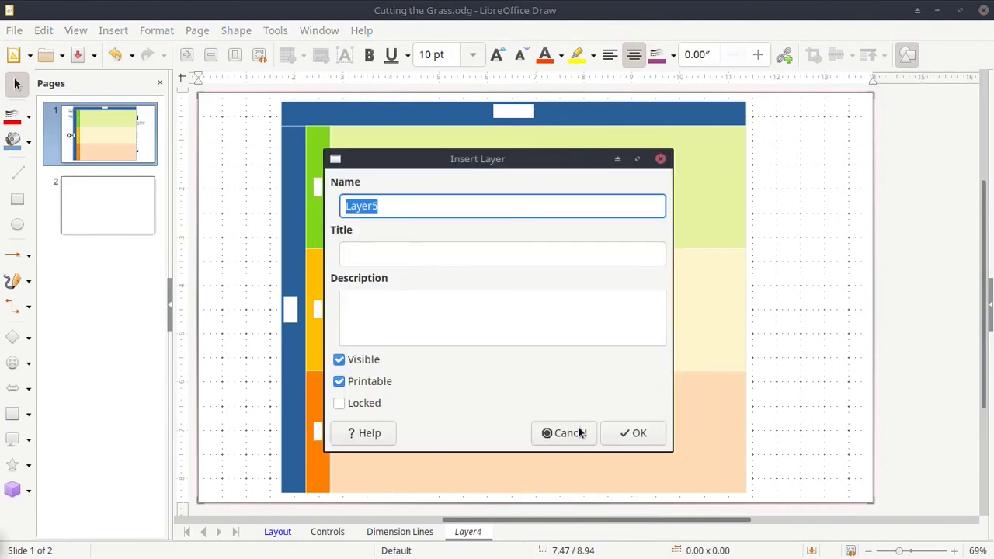
pyautogui.click(630, 437)
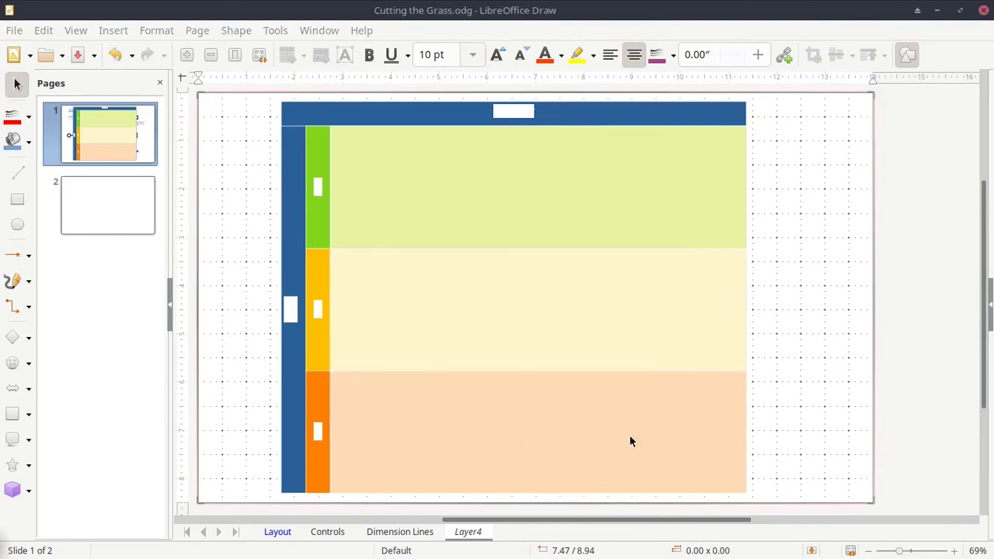
# - Draw a flowchart terminator about 1.25 × 0.62 inches at the start of the yellow lane on Layer5
pyautogui.click(29, 416)
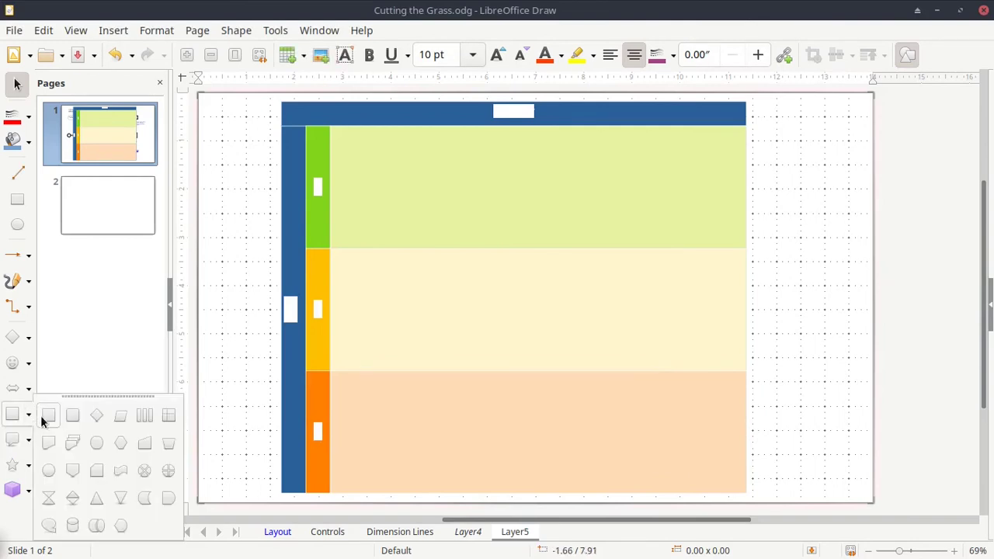
pyautogui.click(96, 441)
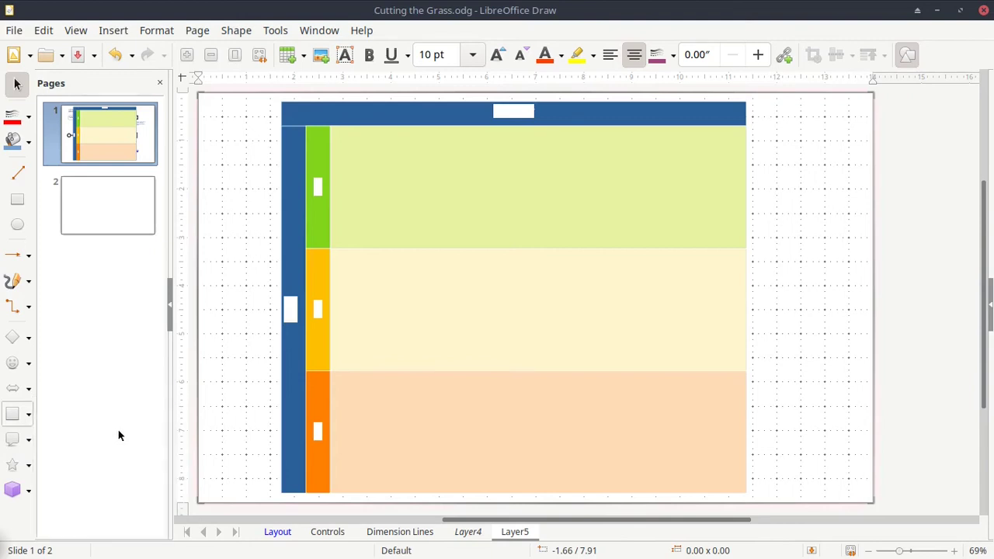
pyautogui.moveTo(340, 275); pyautogui.dragTo(403, 303)
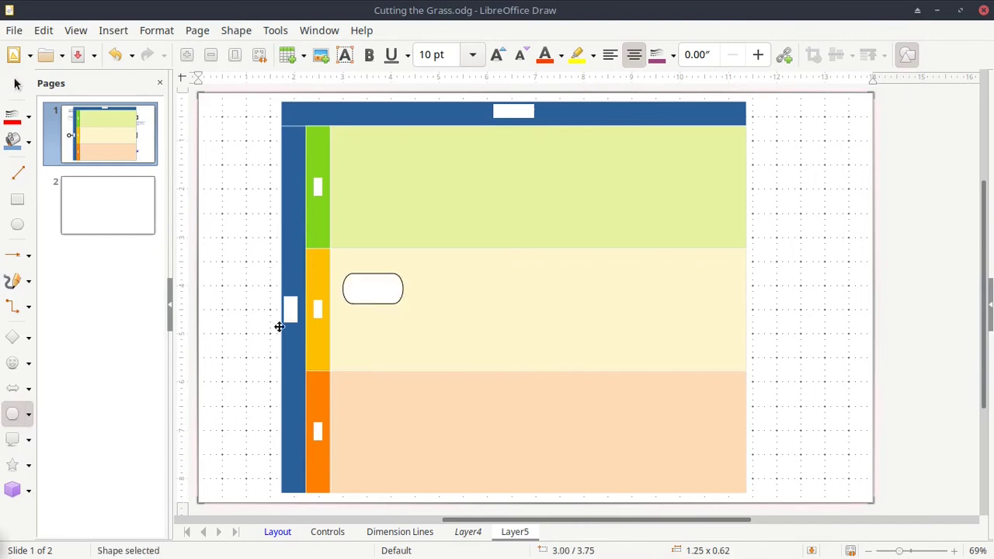
# - Draw two process boxes about 1.88 × 0.75 inches, one beside the terminator and one directly below it in the orange lane
pyautogui.click(28, 418)
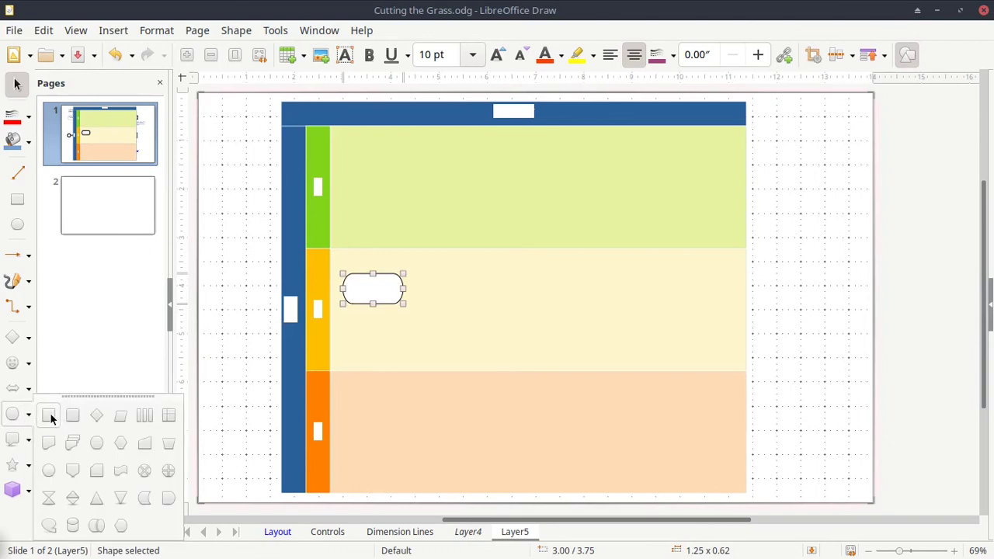
pyautogui.click(49, 416)
pyautogui.moveTo(445, 273); pyautogui.dragTo(536, 310)
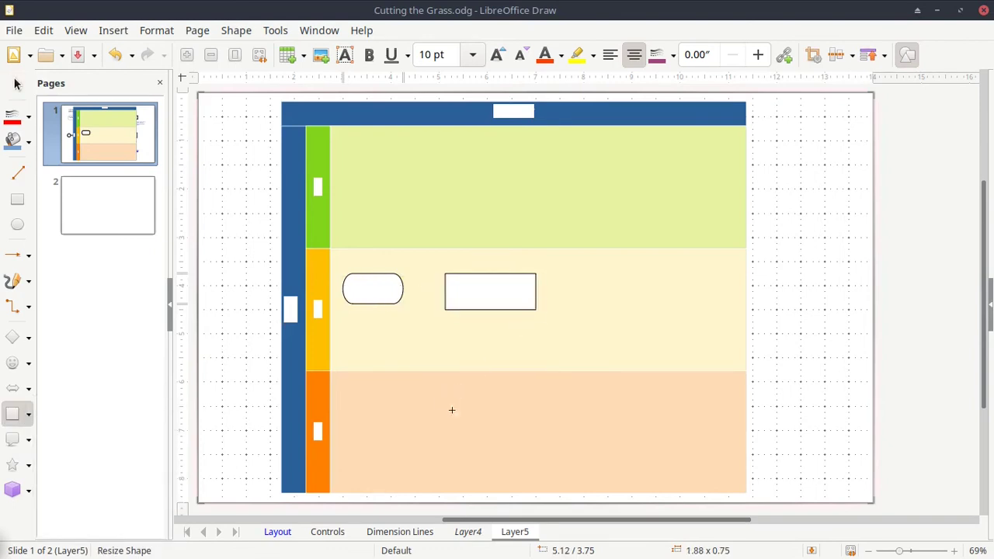
pyautogui.click(16, 414)
pyautogui.click(15, 414)
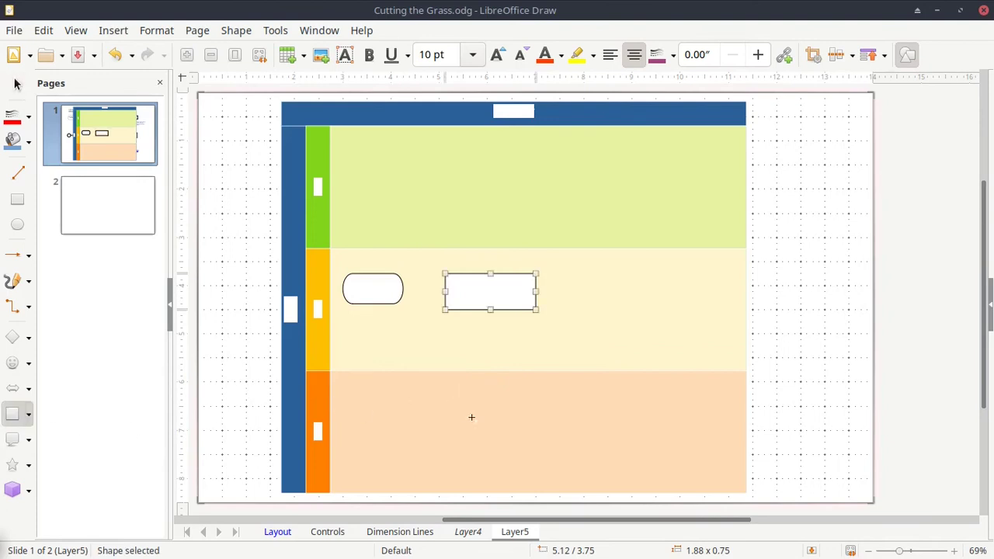
pyautogui.moveTo(444, 400); pyautogui.dragTo(536, 436)
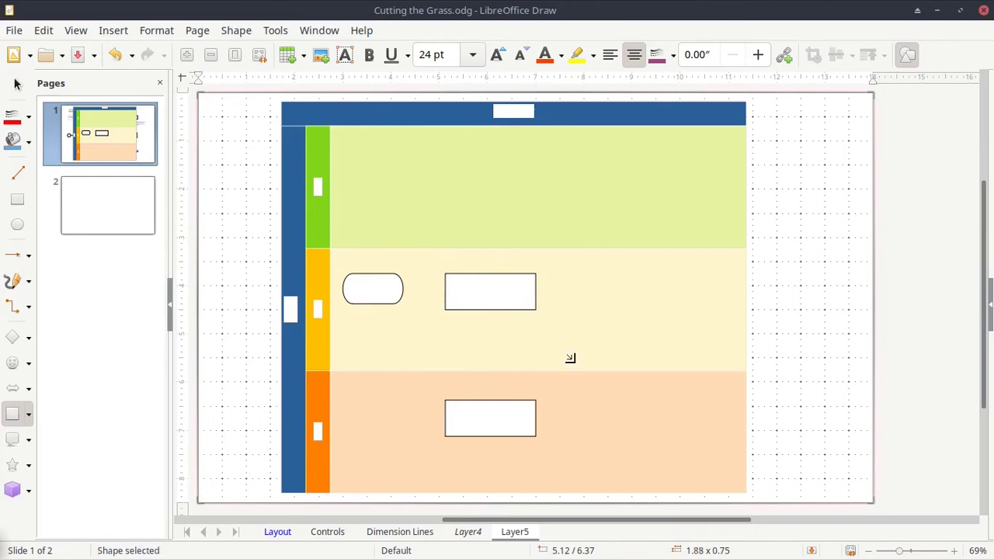
# - Draw a decision diamond about 0.87 × 1.25 inches in the yellow lane, beyond the process box
pyautogui.click(21, 417)
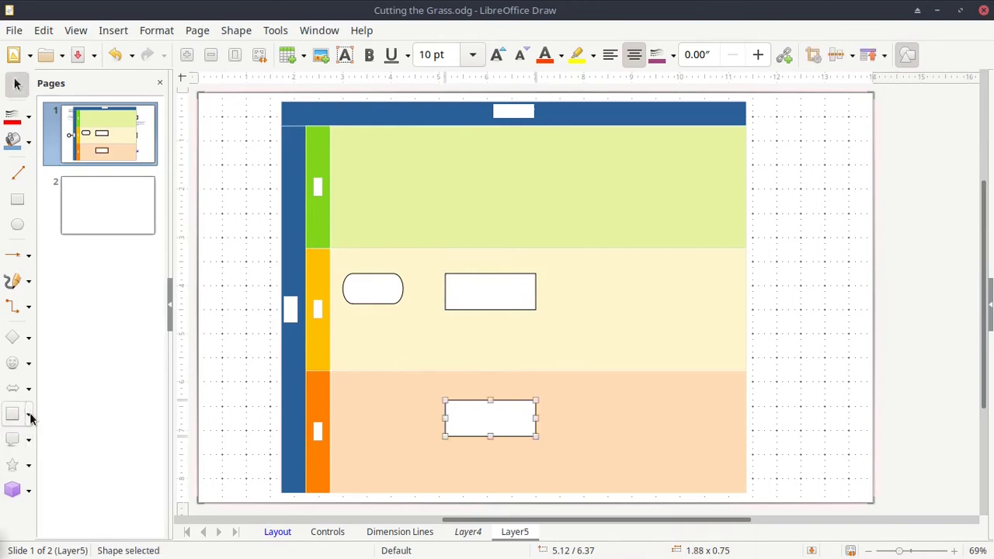
pyautogui.click(29, 417)
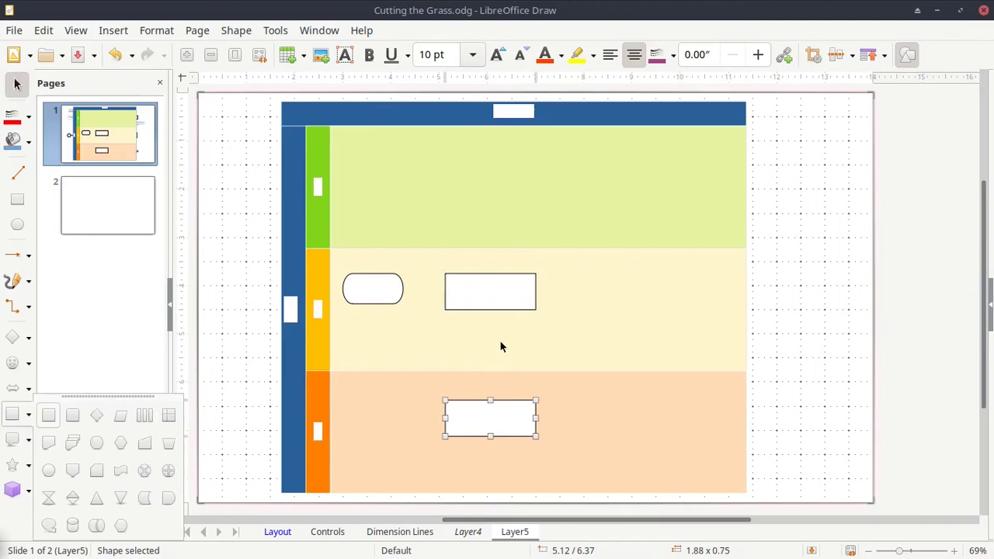
pyautogui.click(96, 415)
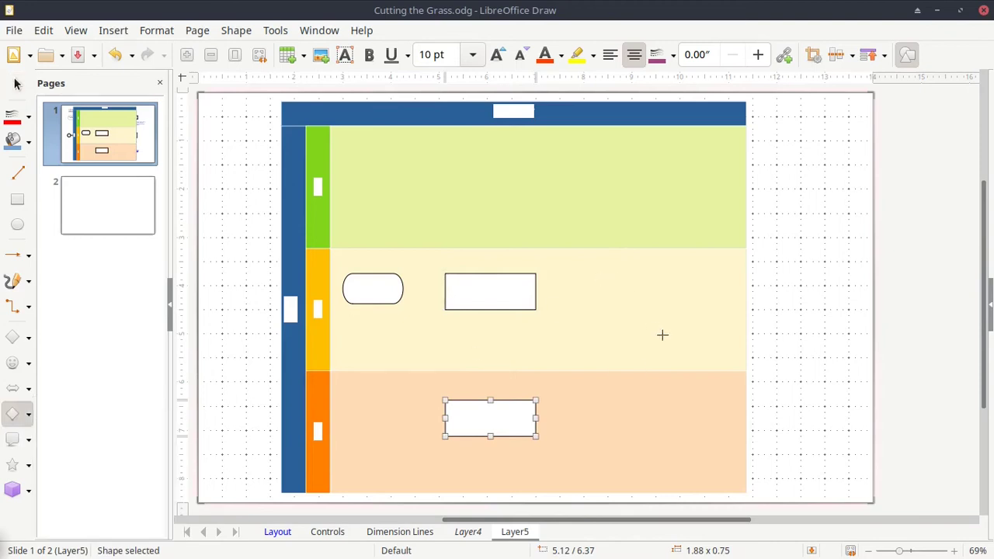
pyautogui.moveTo(663, 335); pyautogui.dragTo(620, 273)
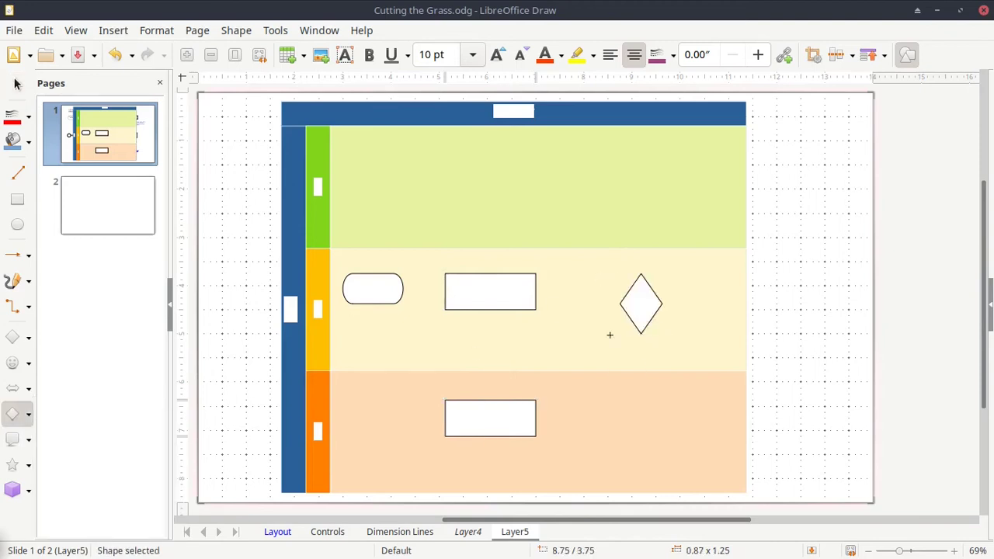
# - Connect the terminator to the yellow lane's process box and that box to the decision diamond with arrow connectors
pyautogui.click(19, 308)
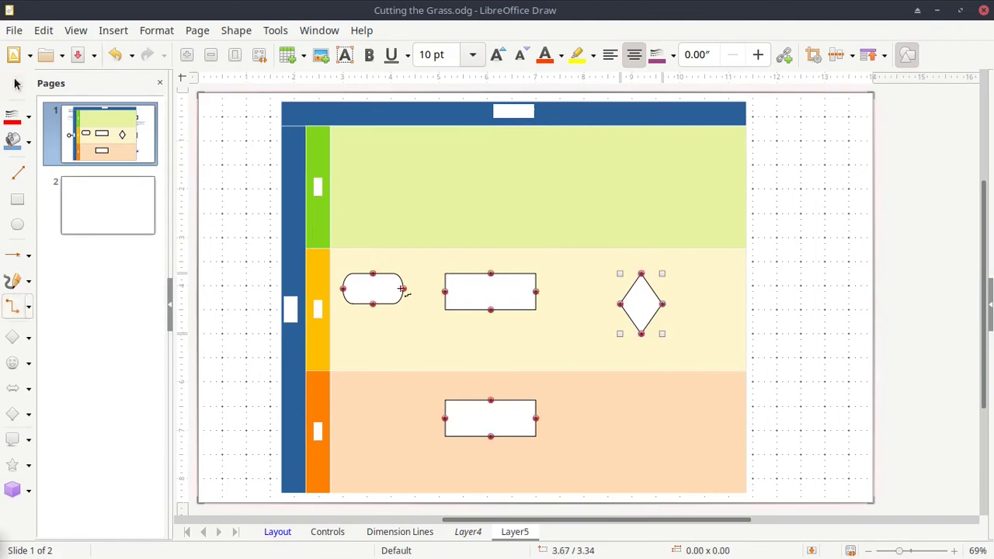
pyautogui.moveTo(403, 289); pyautogui.dragTo(447, 293)
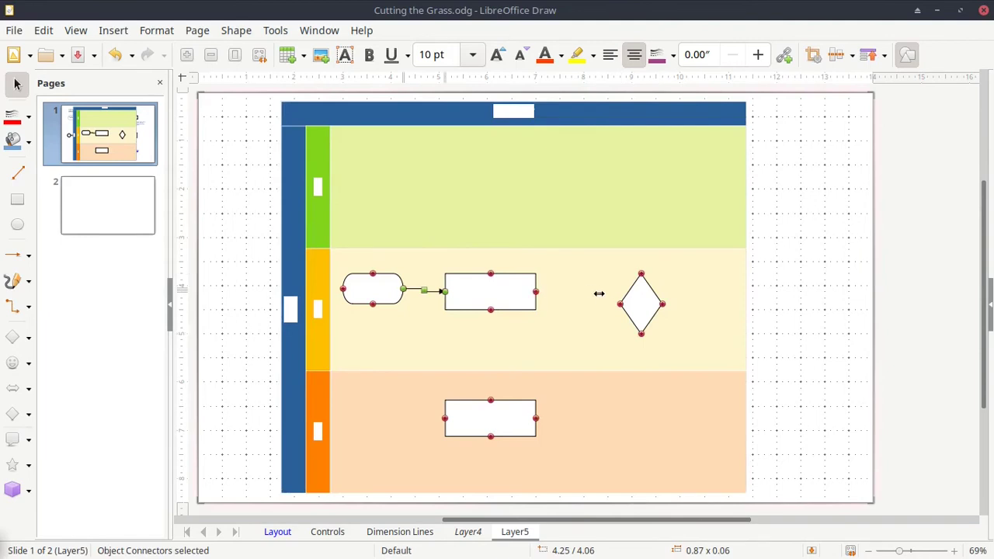
pyautogui.moveTo(536, 292); pyautogui.dragTo(620, 303)
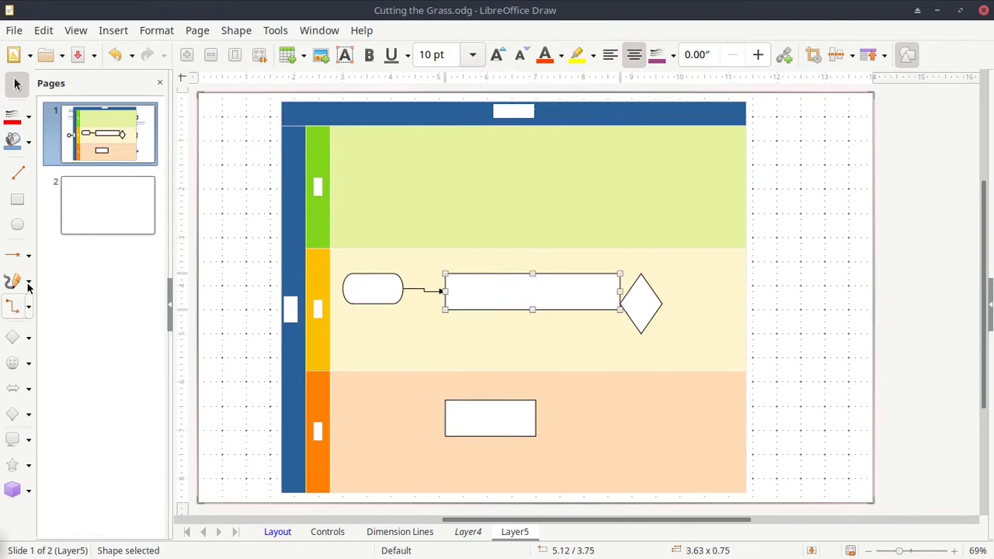
pyautogui.hotkey('ctrl', 'z')
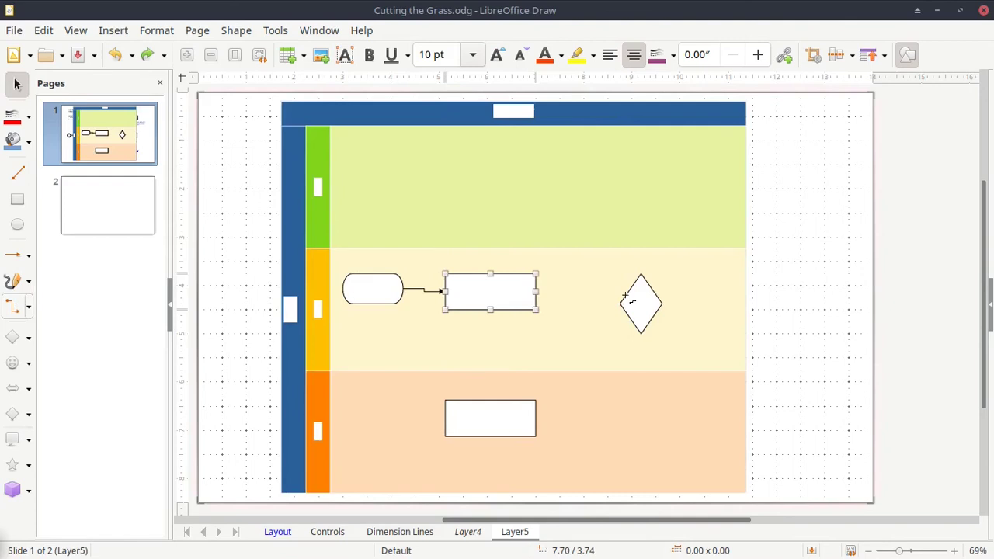
pyautogui.moveTo(620, 301); pyautogui.dragTo(620, 303)
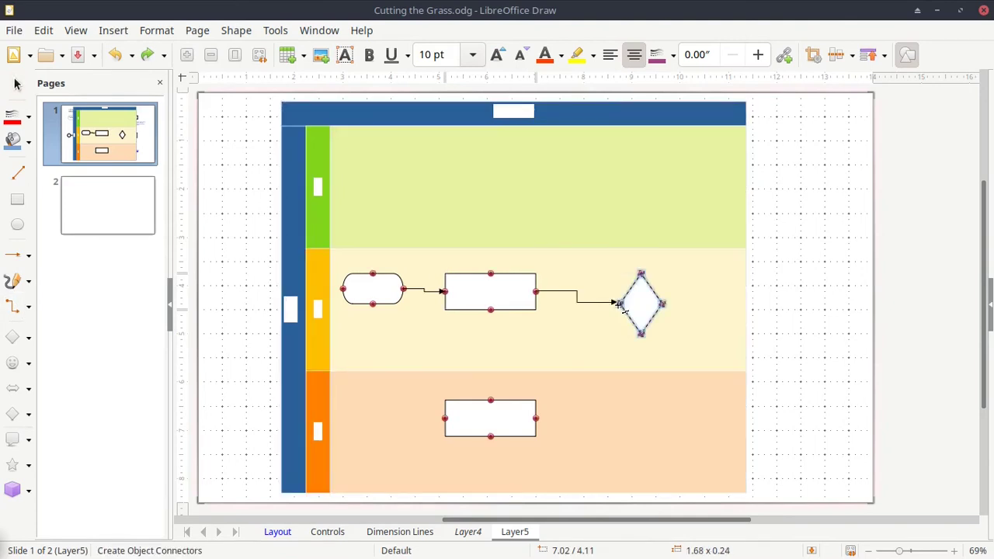
# - Connect the decision diamond's bottom point to the top of the process box in the orange lane
pyautogui.click(13, 307)
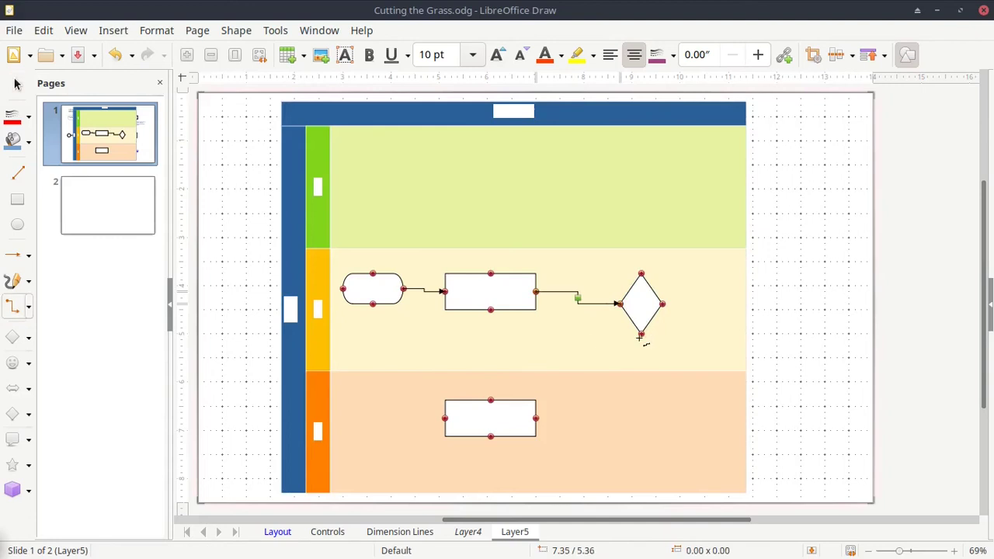
pyautogui.click(640, 335)
pyautogui.moveTo(643, 335); pyautogui.dragTo(494, 402)
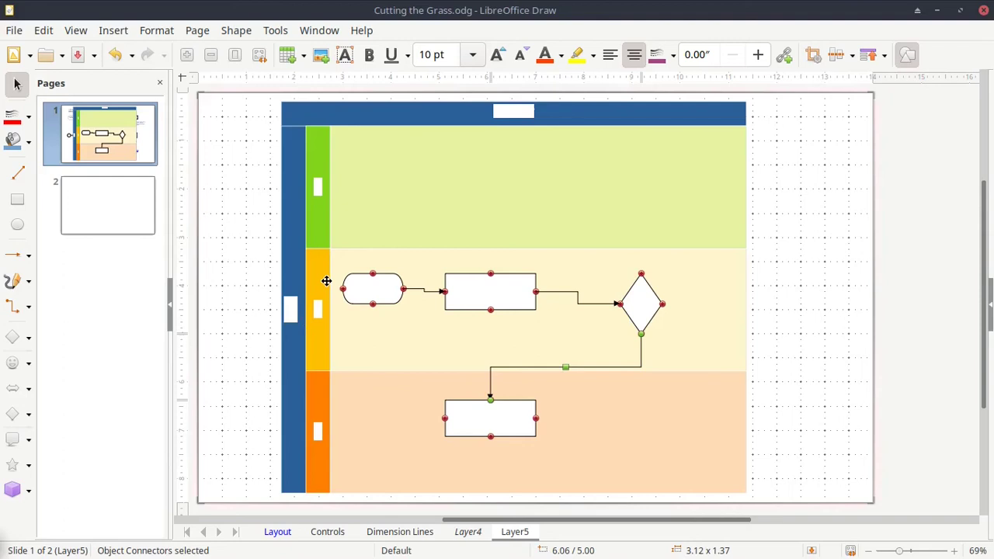
# - Delete Layer5 together with all the flowchart shapes on it
pyautogui.rightClick(523, 534)
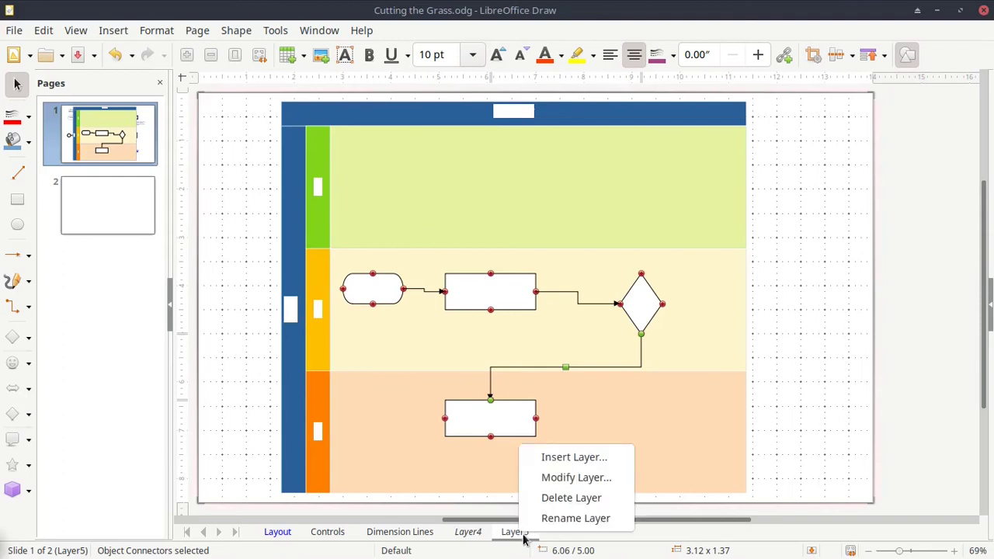
pyautogui.click(571, 499)
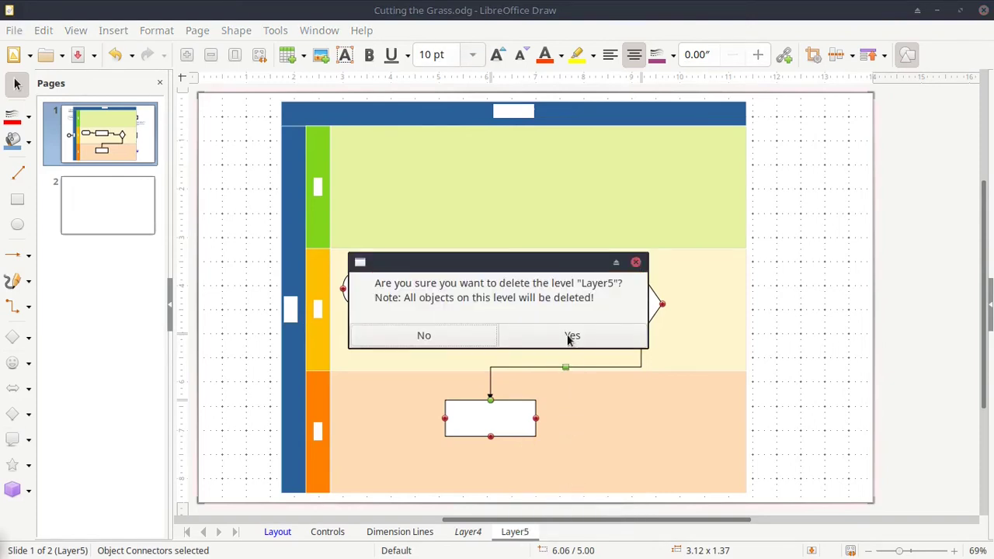
pyautogui.click(571, 337)
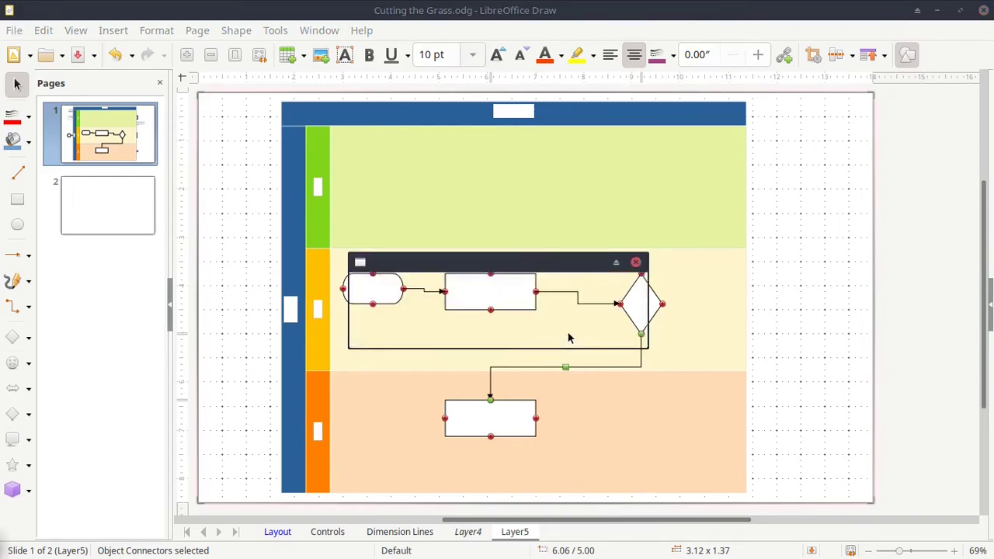
# - Delete Layer4 together with the swimlane diagram on it
pyautogui.click(468, 532)
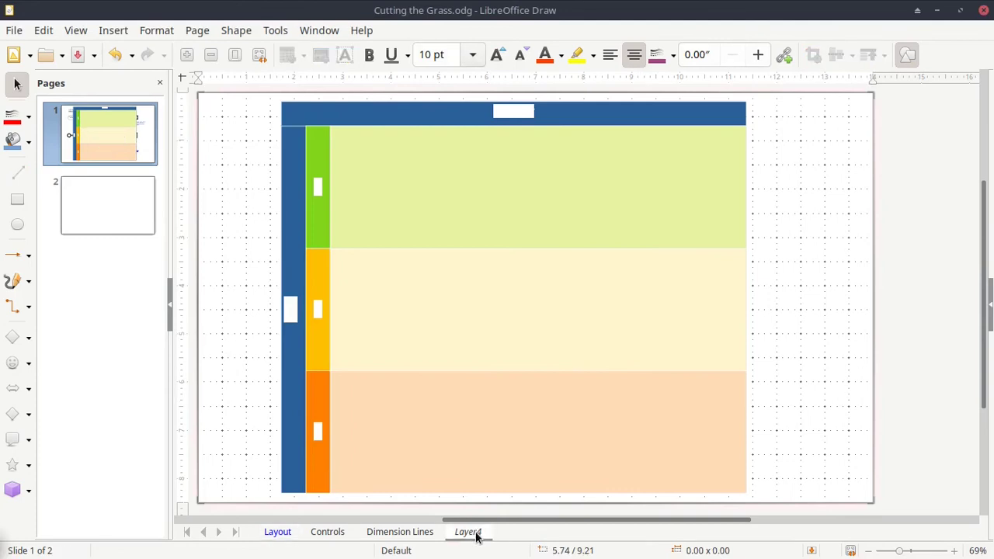
pyautogui.rightClick(476, 535)
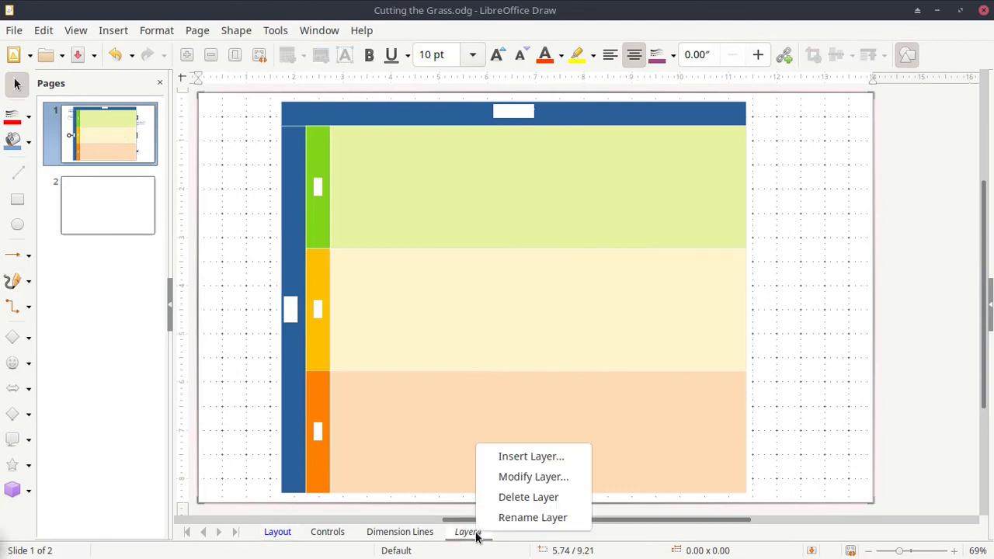
pyautogui.click(533, 501)
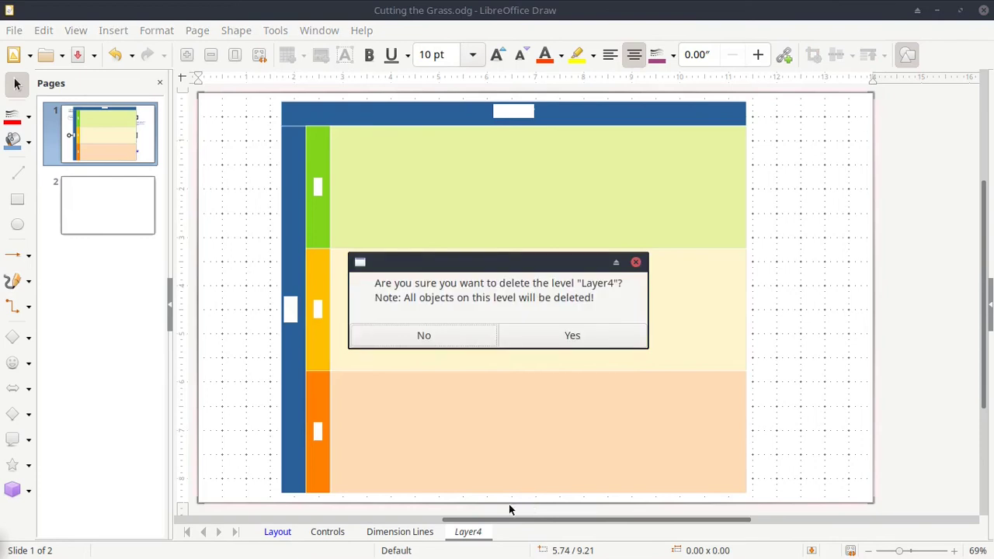
pyautogui.click(564, 339)
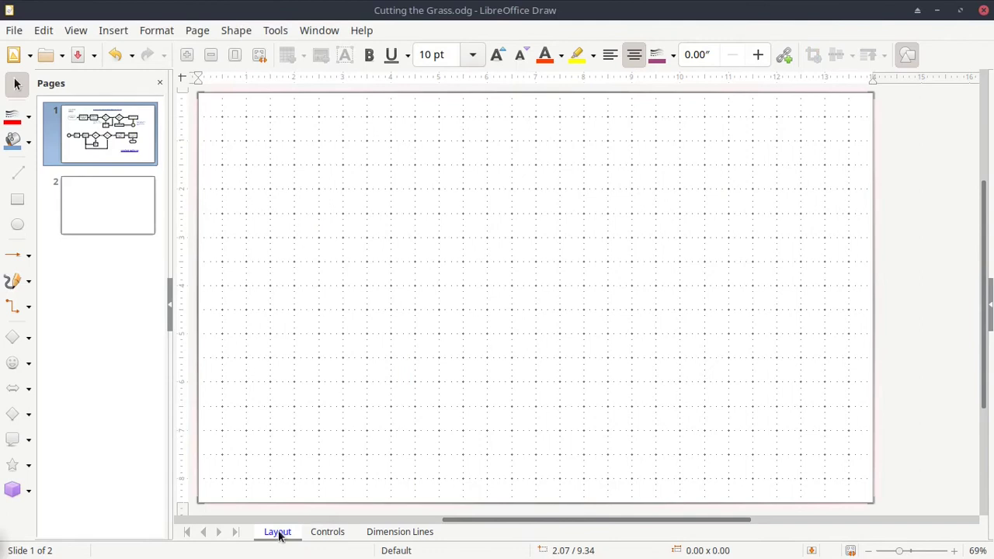
# - Make the Layout layer visible again to show the original flow chart
pyautogui.rightClick(280, 535)
pyautogui.click(305, 516)
pyautogui.click(340, 360)
pyautogui.click(339, 360)
pyautogui.click(637, 439)
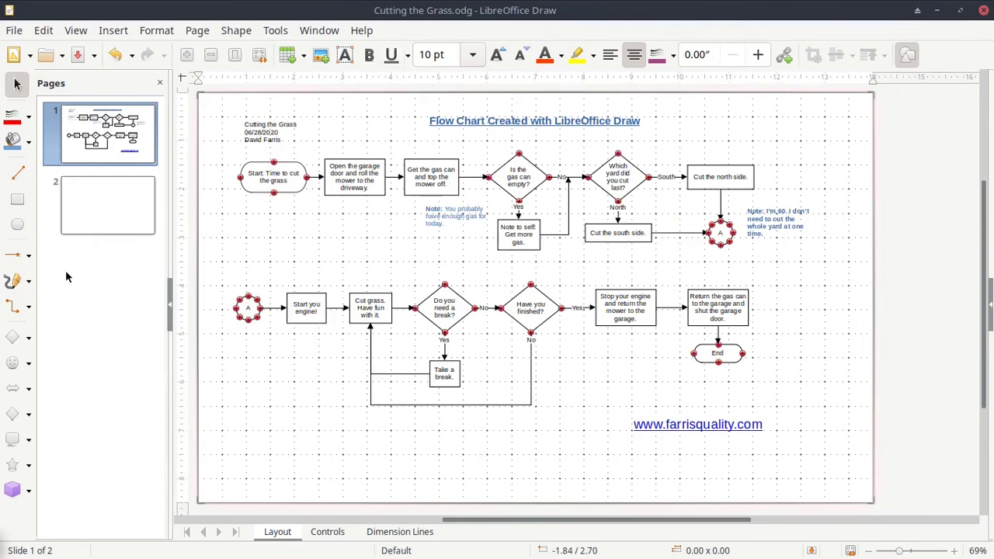
# - Save the drawing, and toggle the draw functions off and on again
pyautogui.hotkey('ctrl', 's')
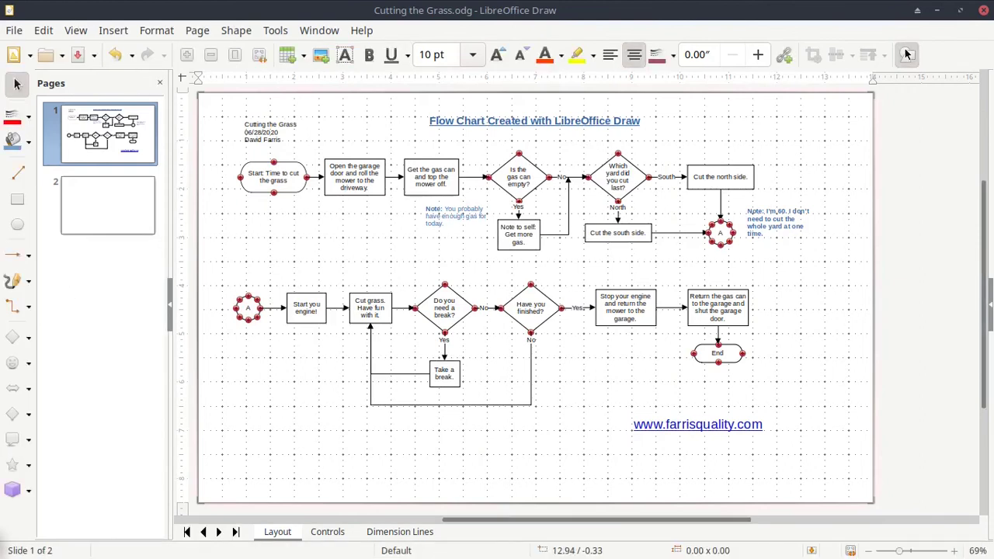
pyautogui.click(904, 54)
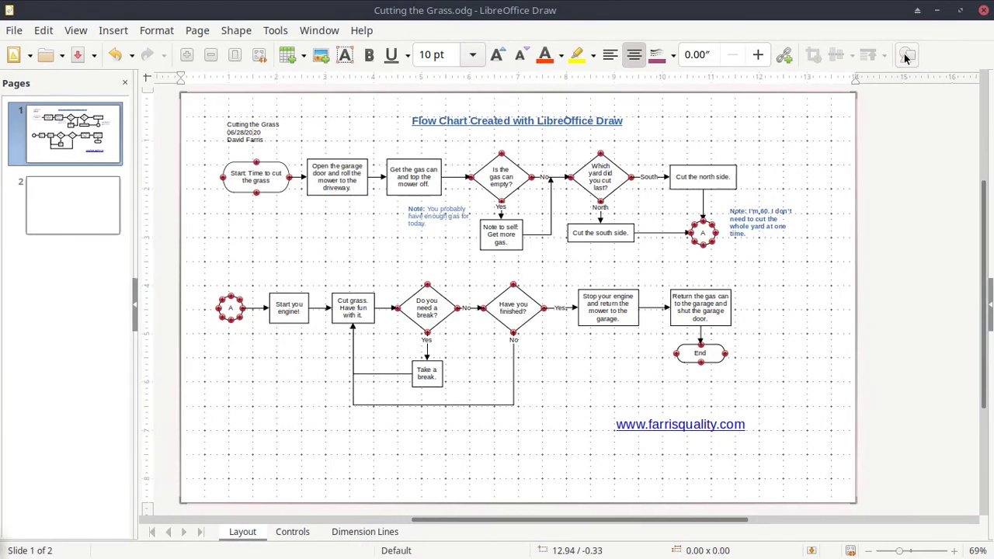
pyautogui.click(905, 56)
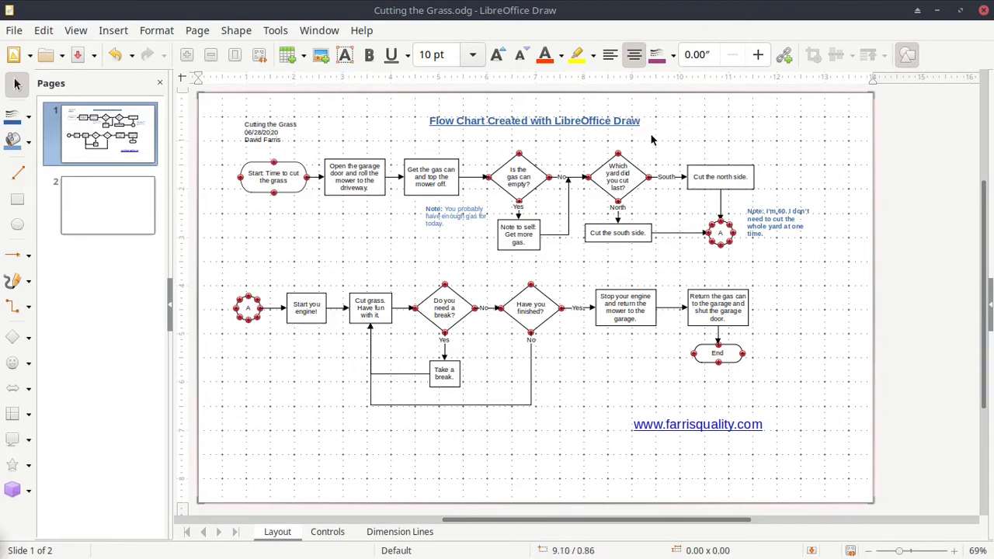
# - Remove the highlight from the South label beside the second decision diamond by choosing No Fill
pyautogui.click(667, 180)
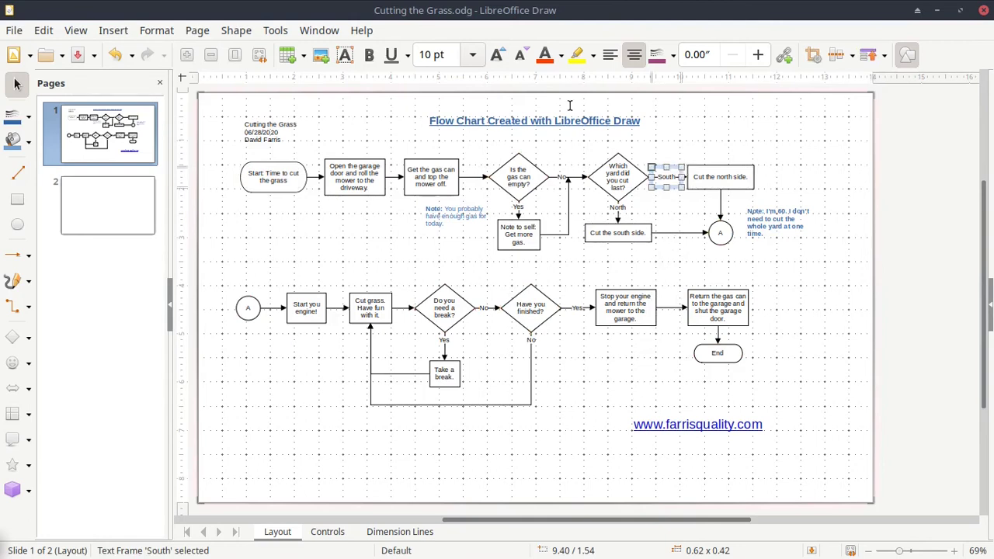
pyautogui.click(592, 56)
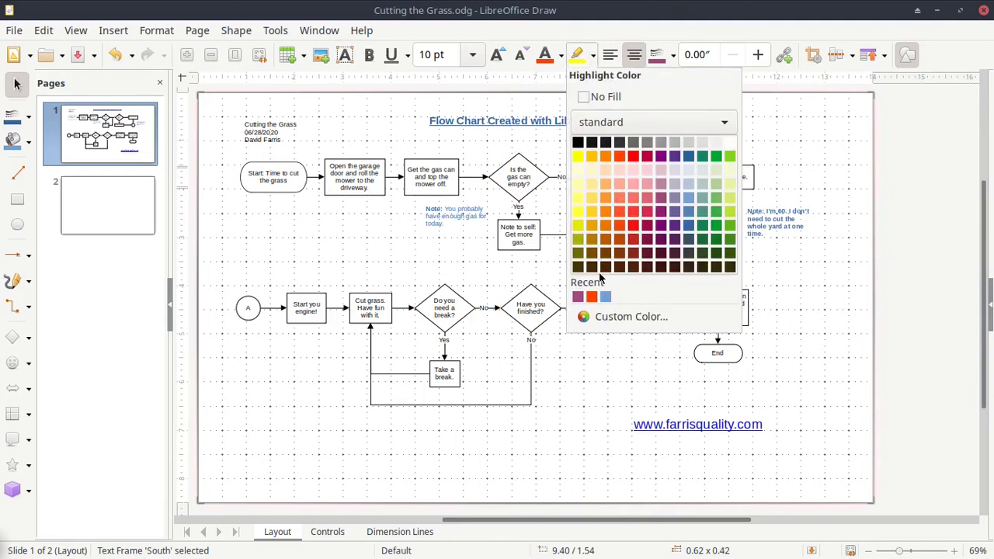
pyautogui.click(583, 97)
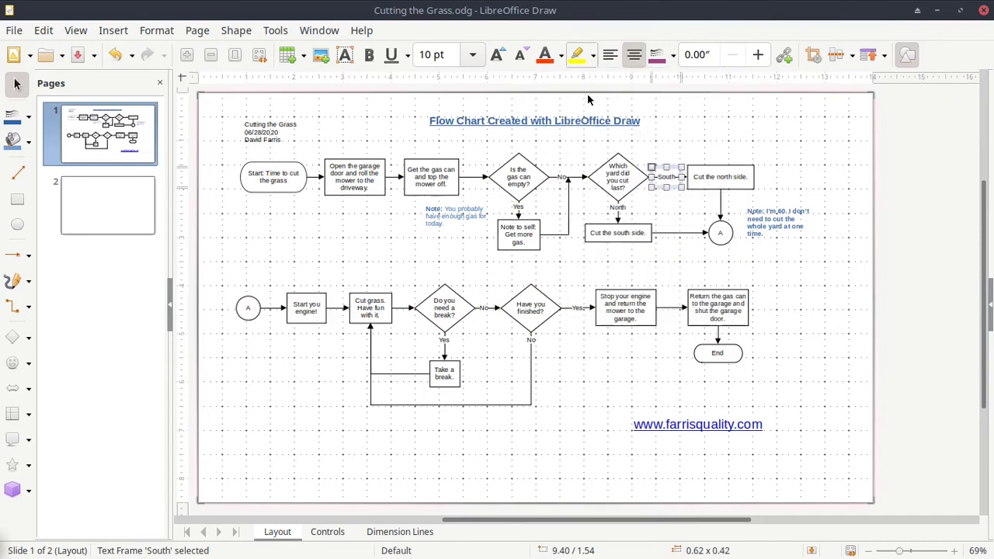
pyautogui.click(823, 329)
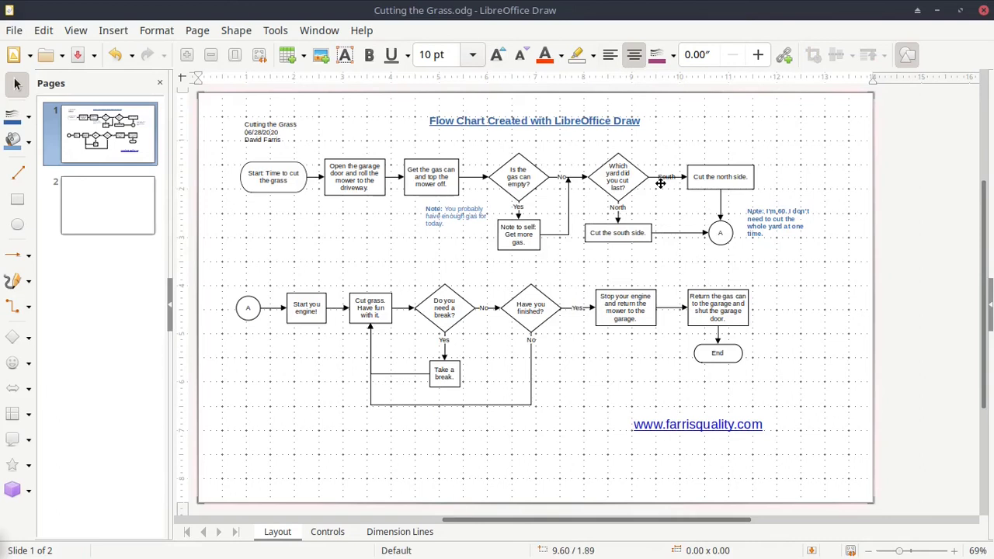
# - Give the South label a white highlight color so it masks the connector line behind the text
pyautogui.click(660, 184)
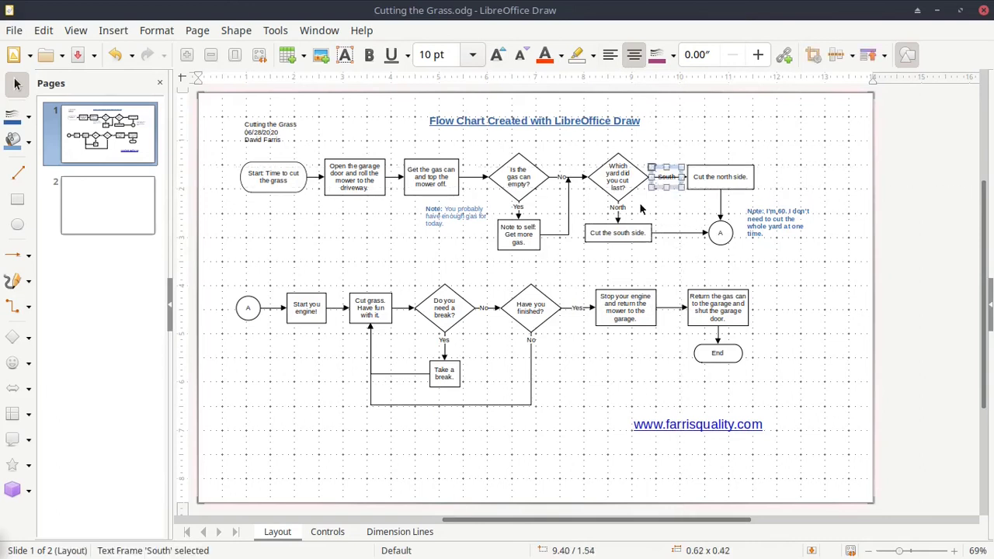
pyautogui.click(595, 56)
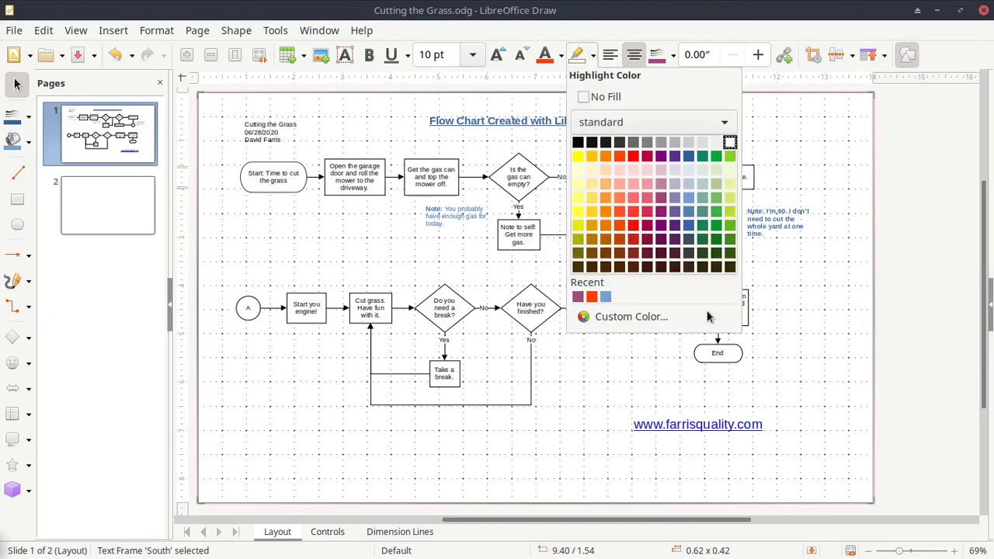
pyautogui.click(883, 186)
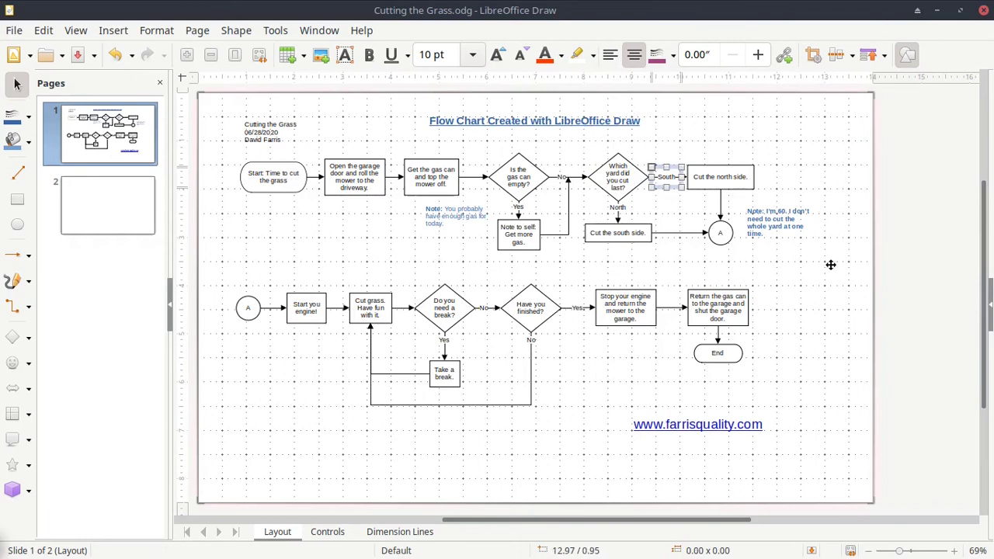
pyautogui.click(835, 327)
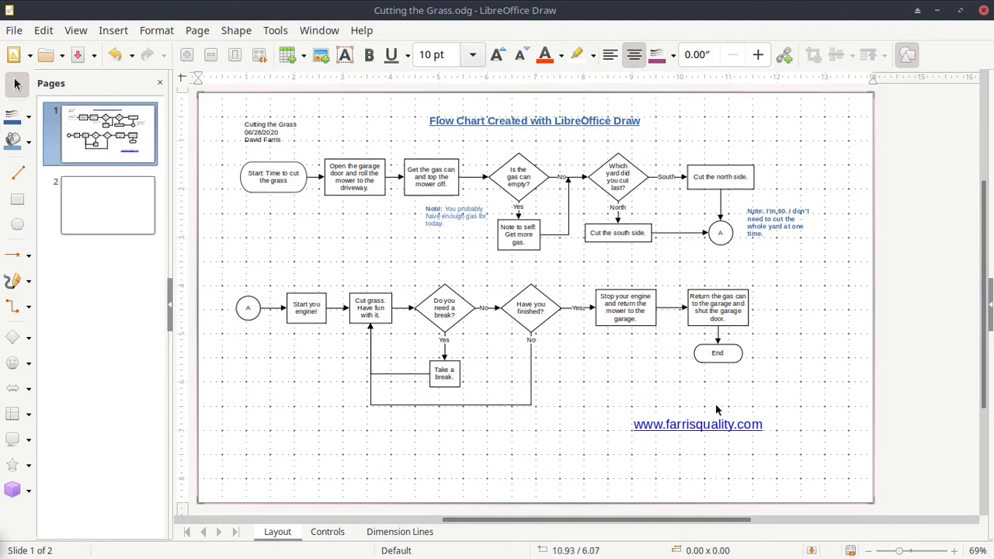
pyautogui.moveTo(850, 466)
pyautogui.mouseDown()
pyautogui.moveTo(761, 348)
pyautogui.moveTo(256, 122)
pyautogui.moveTo(211, 92)
pyautogui.mouseUp()
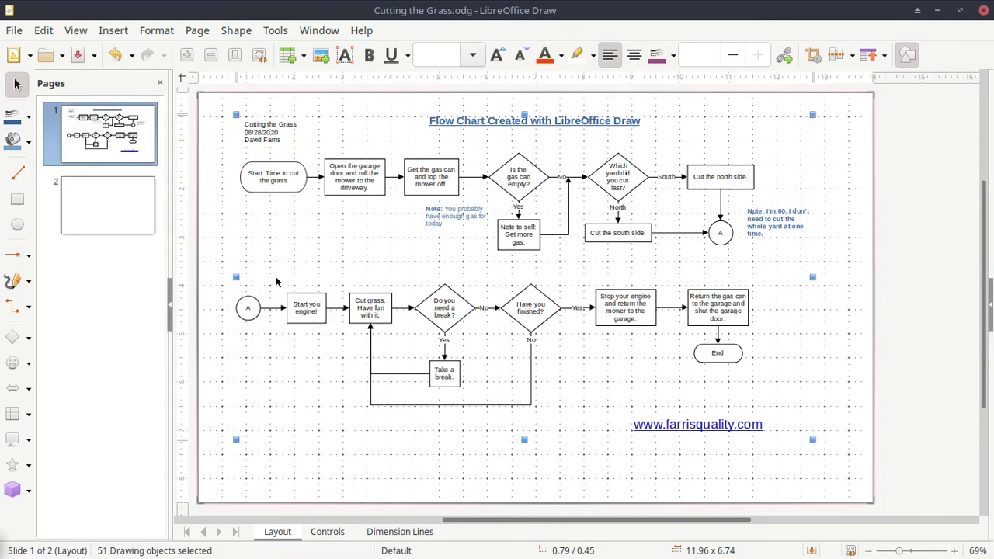
pyautogui.click(839, 364)
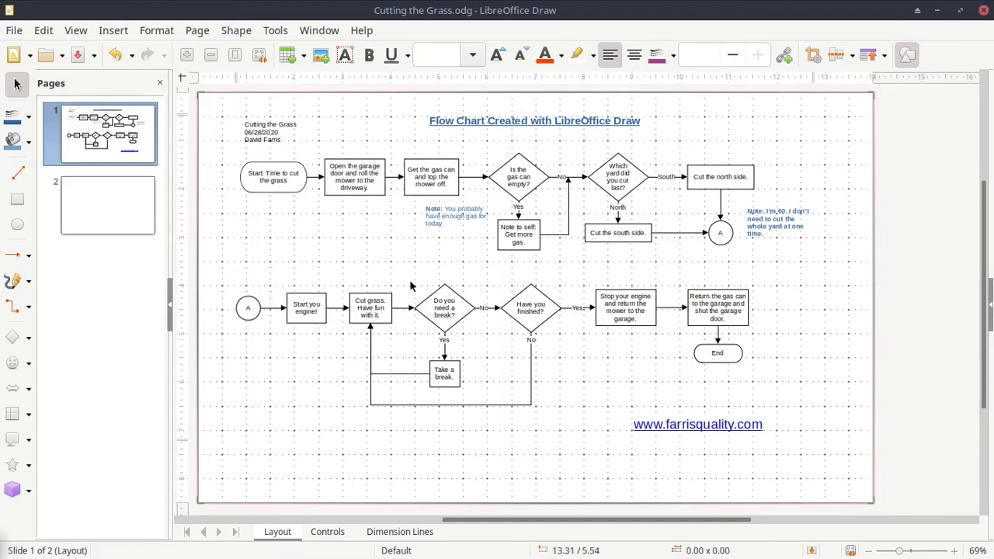
pyautogui.click(9, 29)
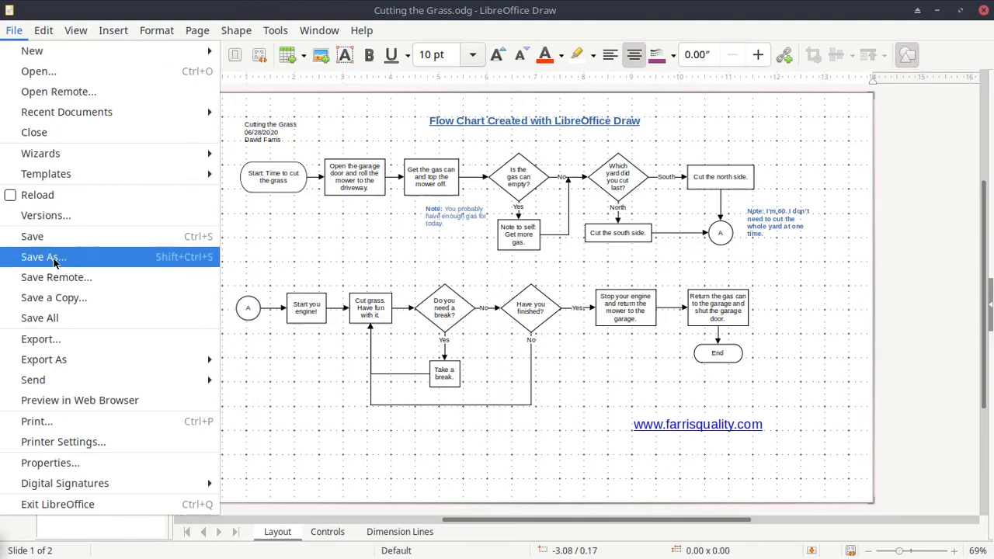
pyautogui.click(268, 268)
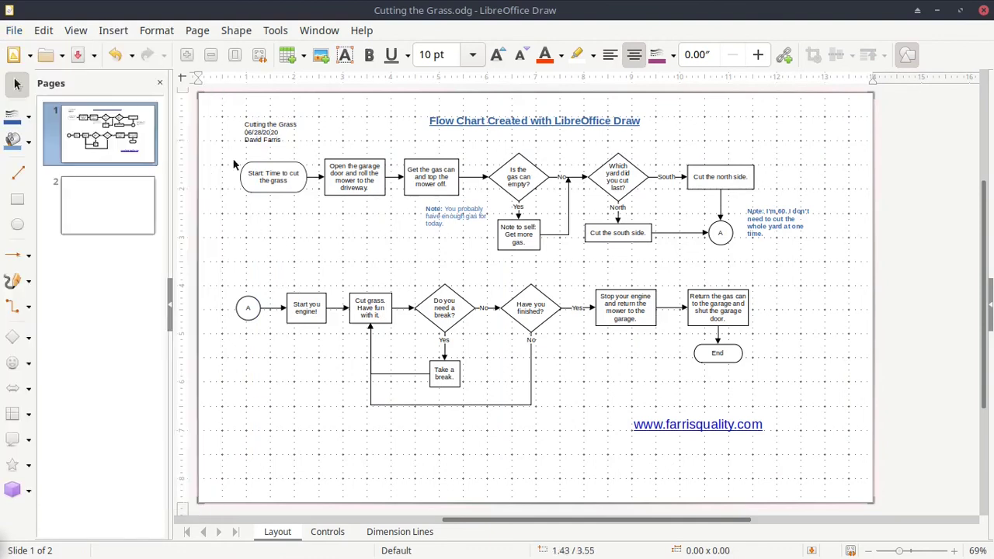
pyautogui.click(94, 56)
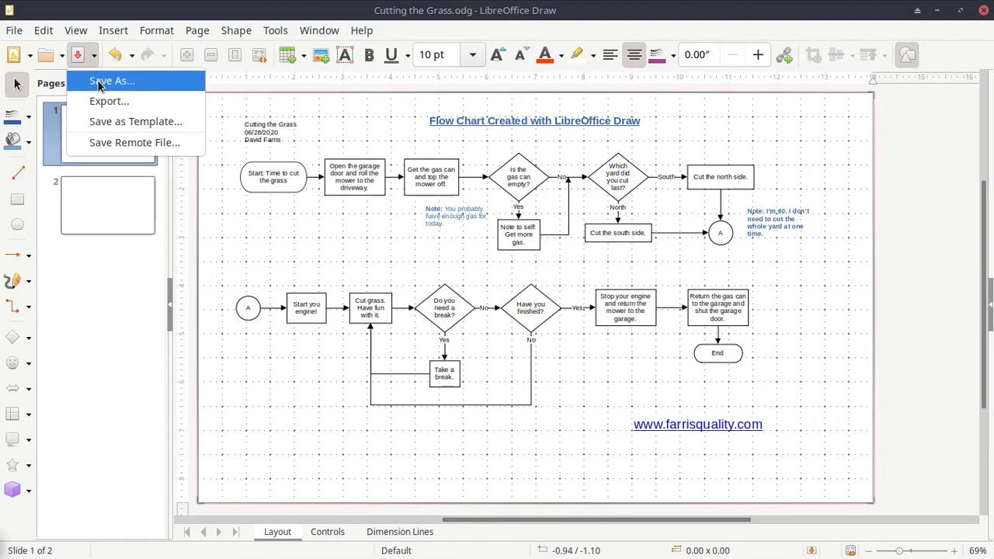
pyautogui.click(100, 82)
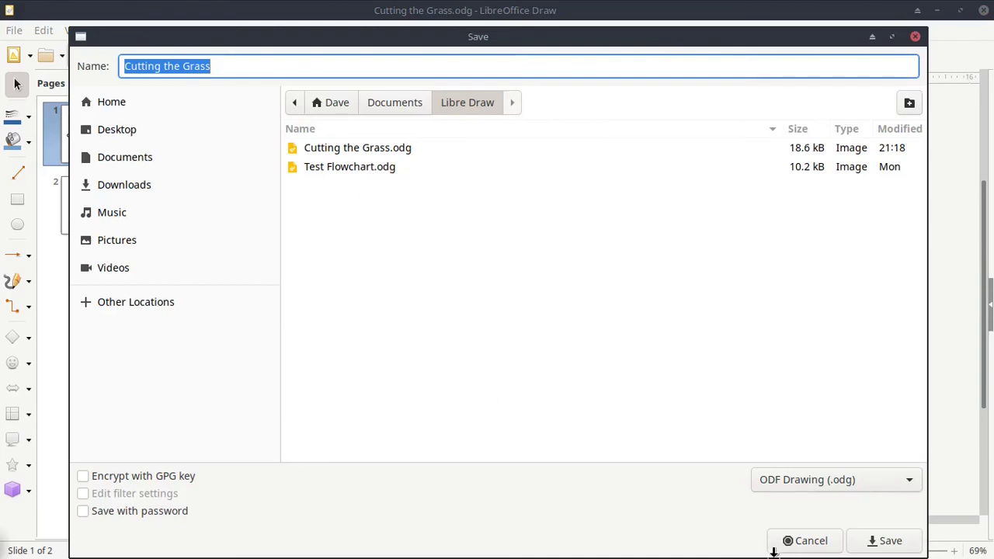
pyautogui.click(808, 540)
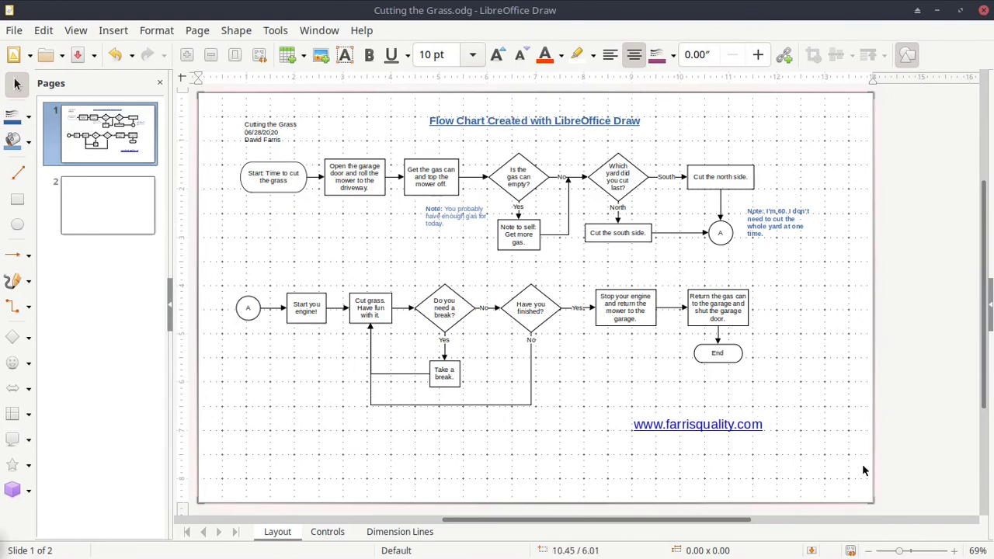
# - Delete all the flow chart objects on page 1 and remove page 2
pyautogui.moveTo(853, 473)
pyautogui.mouseDown()
pyautogui.moveTo(386, 259)
pyautogui.moveTo(218, 99)
pyautogui.mouseUp()
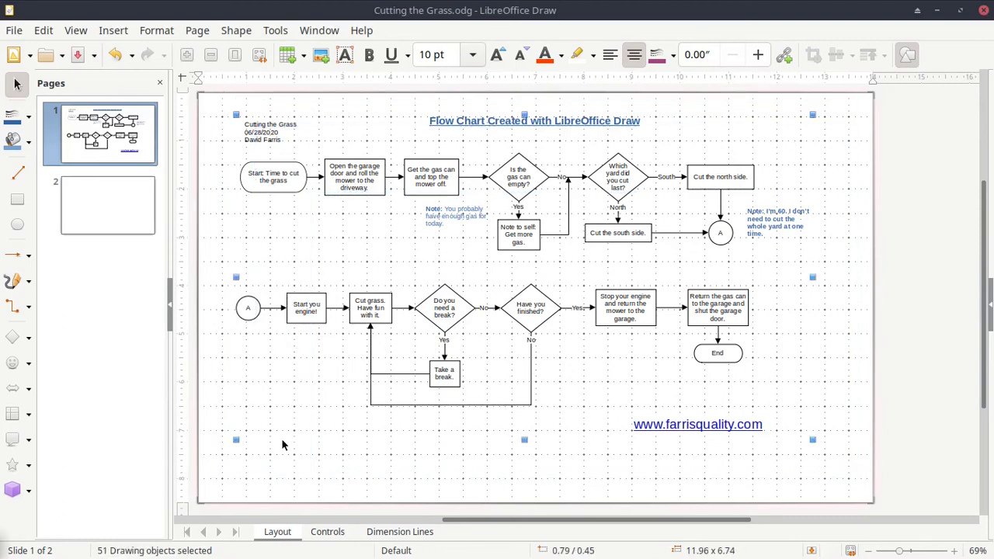
pyautogui.press('Delete')
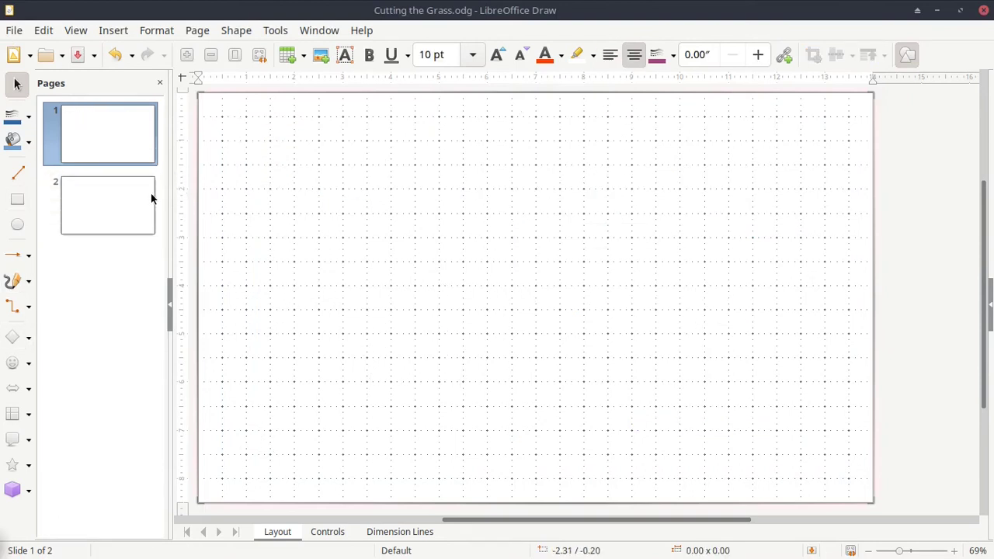
pyautogui.click(132, 205)
pyautogui.press('Delete')
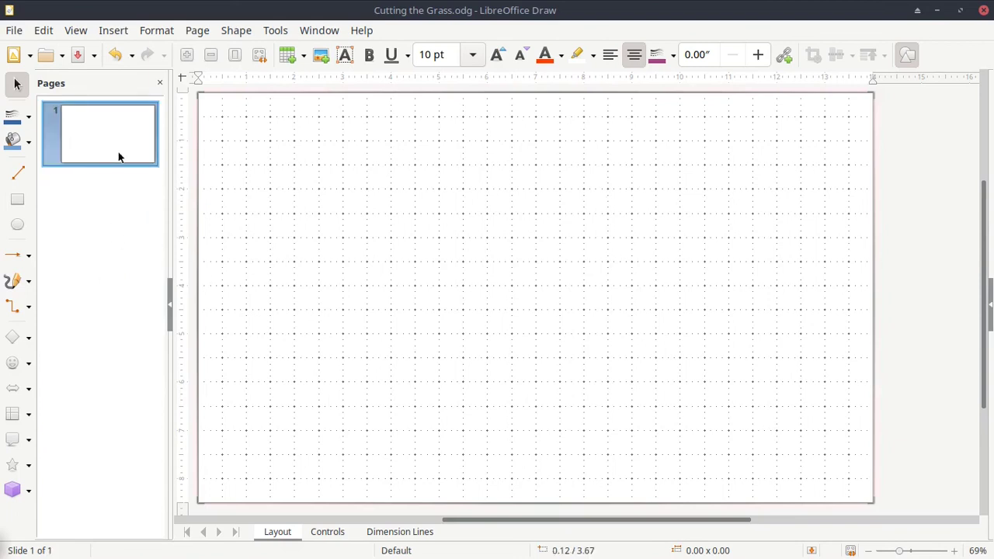
# - Save the blank drawing as a template named Flow Charts in the My Templates category and set it as the default template
pyautogui.click(14, 32)
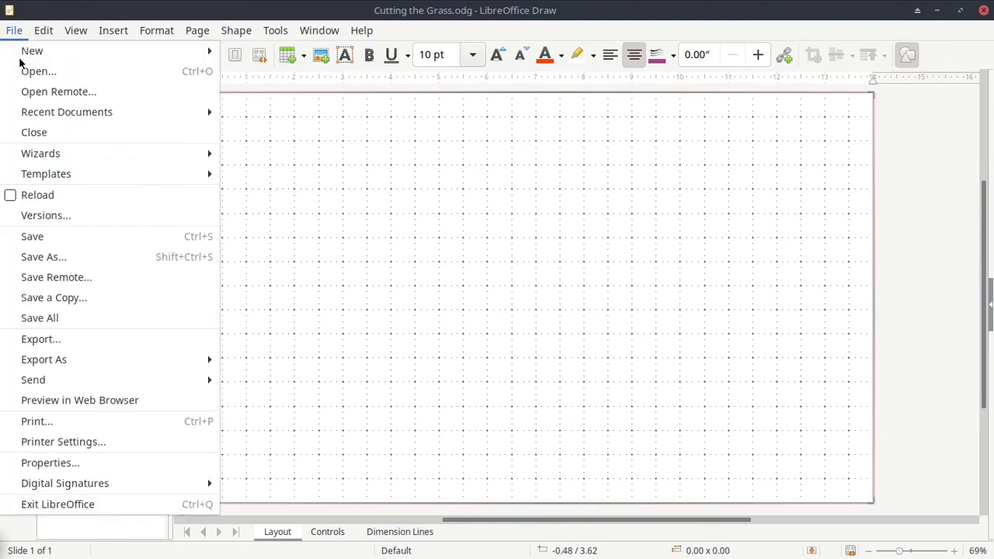
pyautogui.moveTo(155, 176)
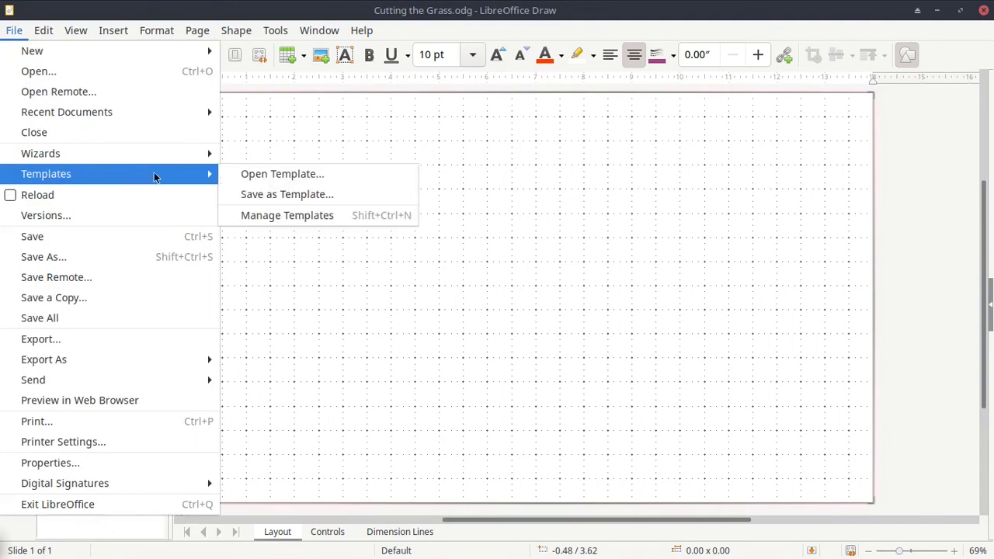
pyautogui.click(272, 196)
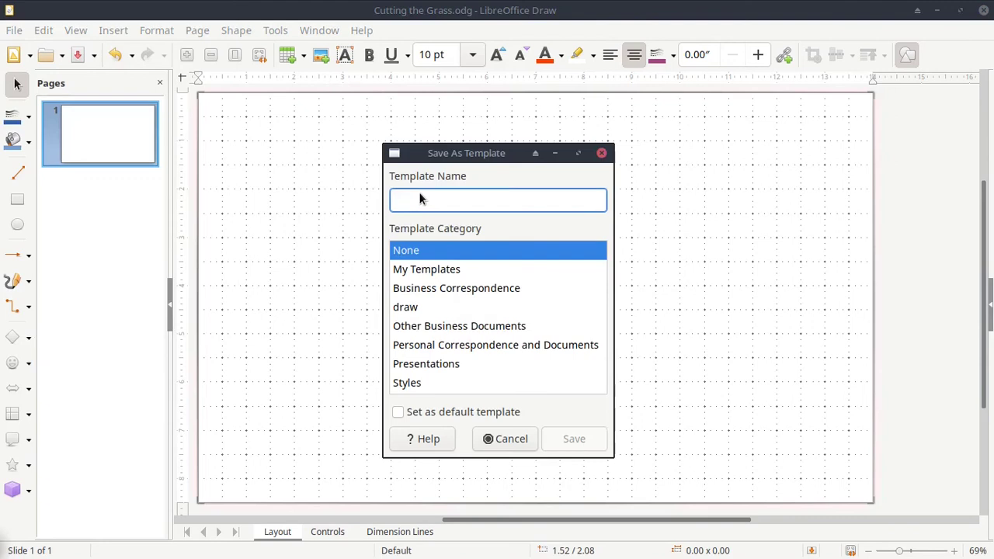
pyautogui.click(413, 269)
pyautogui.click(413, 201)
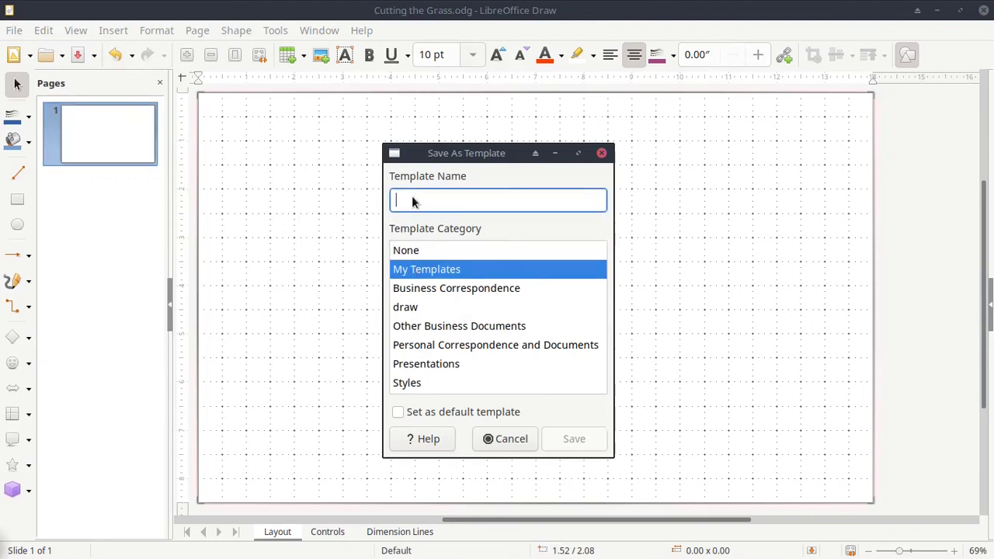
pyautogui.write('Fl')
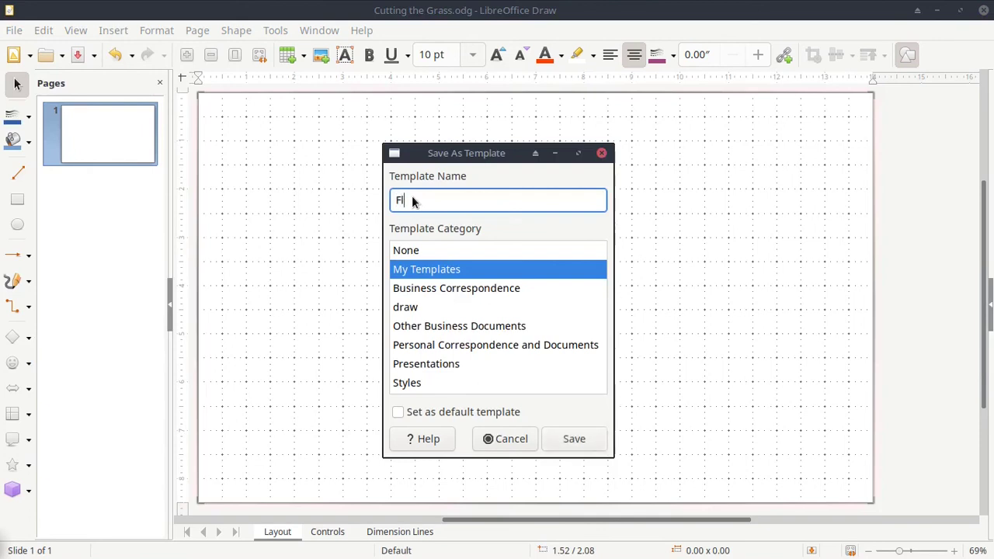
pyautogui.write('ow Charts')
pyautogui.click(398, 412)
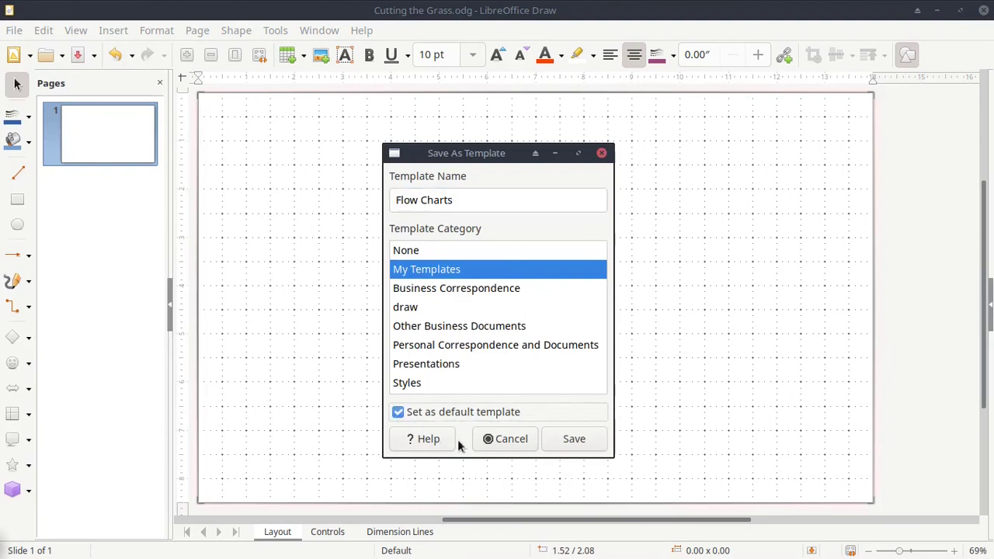
pyautogui.click(575, 439)
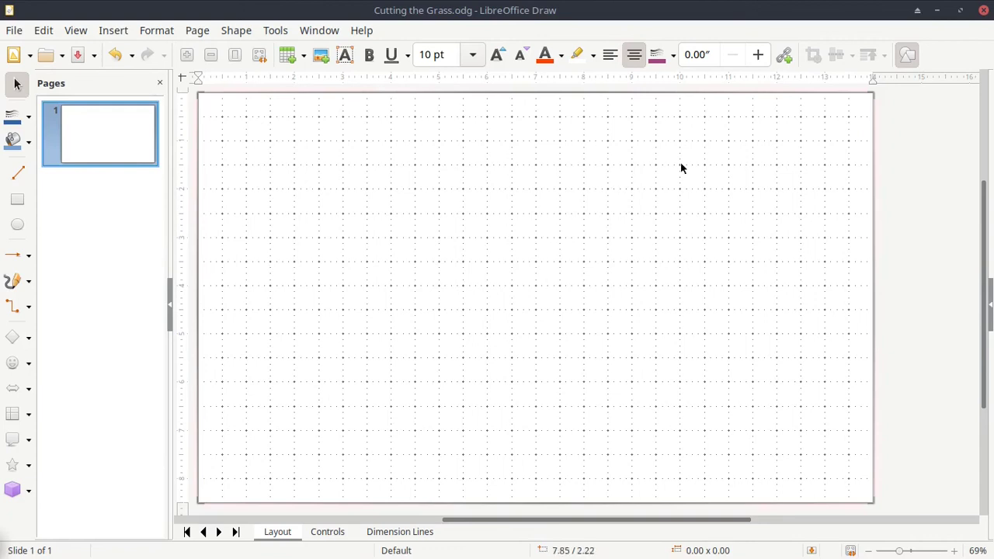
# - Close Cutting the Grass.odg and the Untitled 1 drawing without saving the changes to either
pyautogui.click(983, 10)
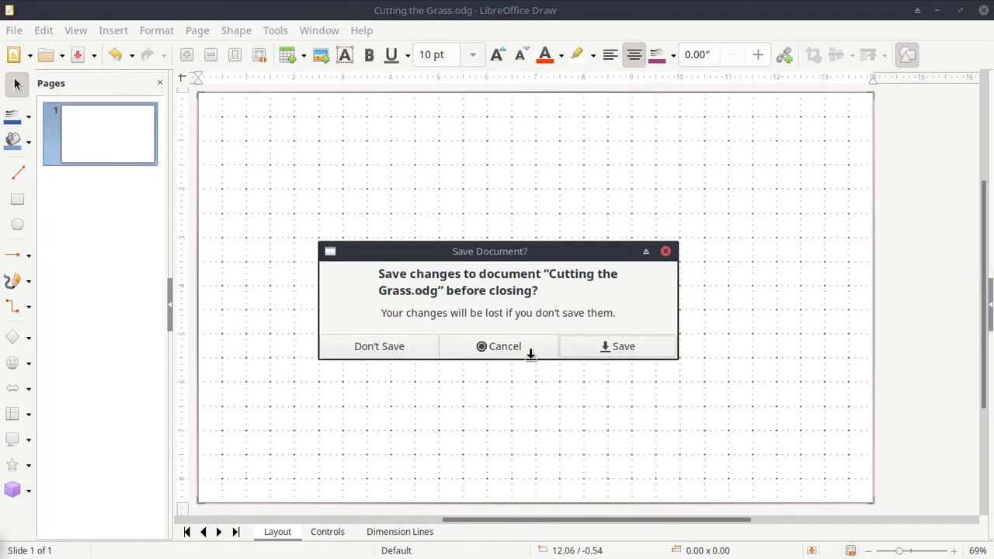
pyautogui.click(378, 348)
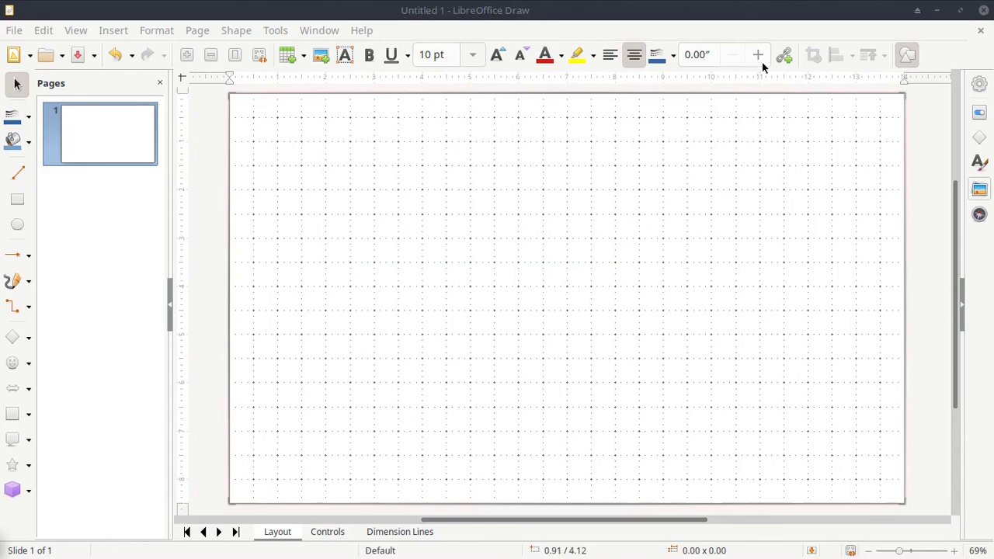
pyautogui.click(985, 14)
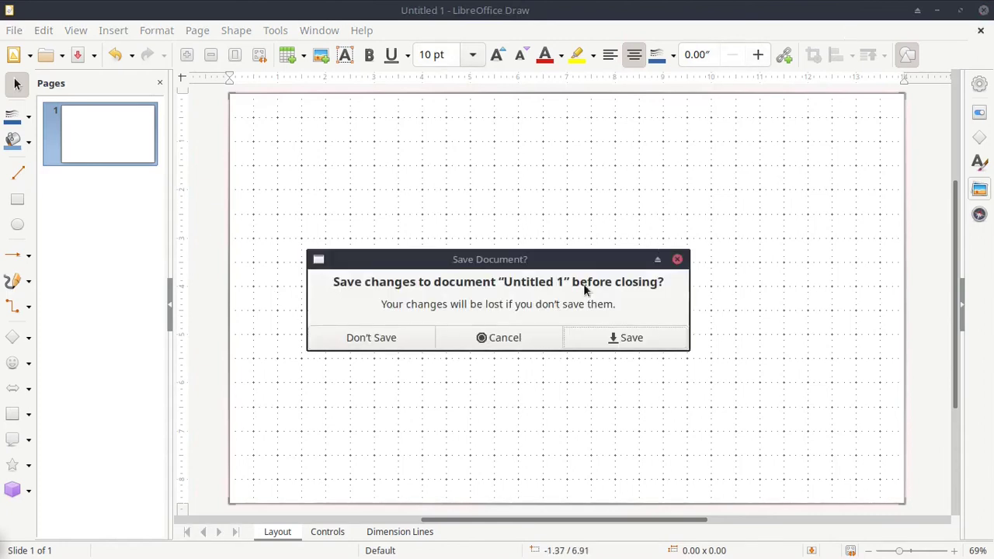
pyautogui.click(359, 339)
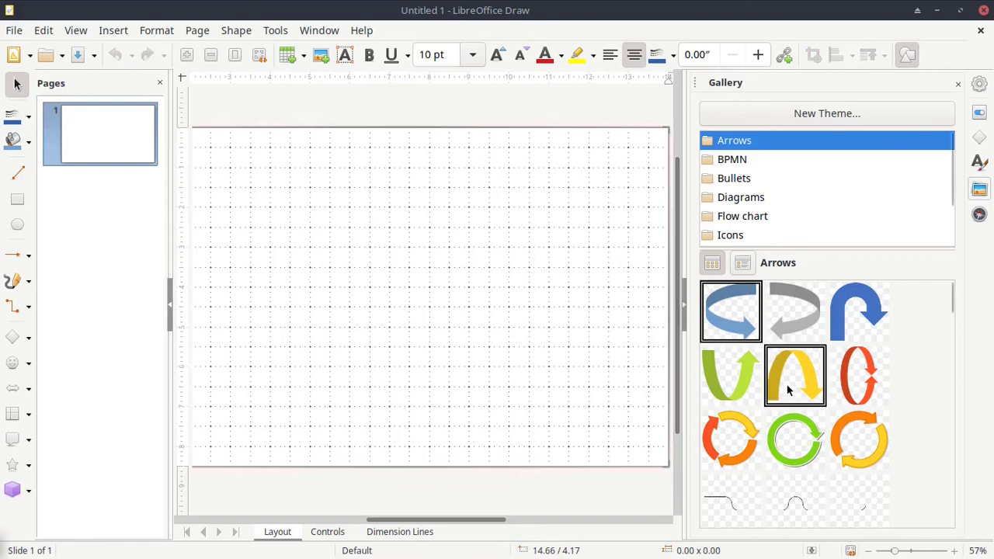
# - Show the BPMN theme in the gallery of the new drawing and collapse the sidebar
pyautogui.click(736, 162)
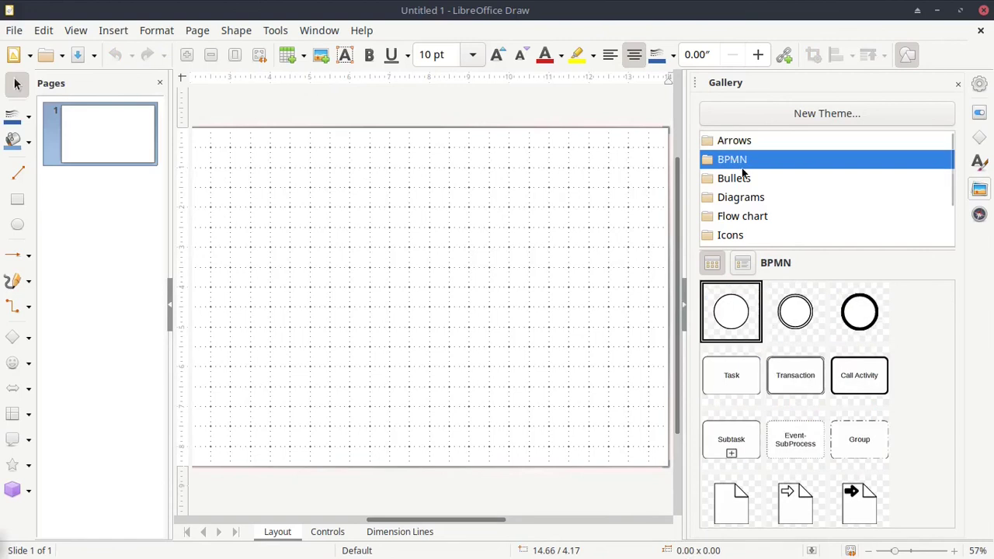
pyautogui.click(684, 310)
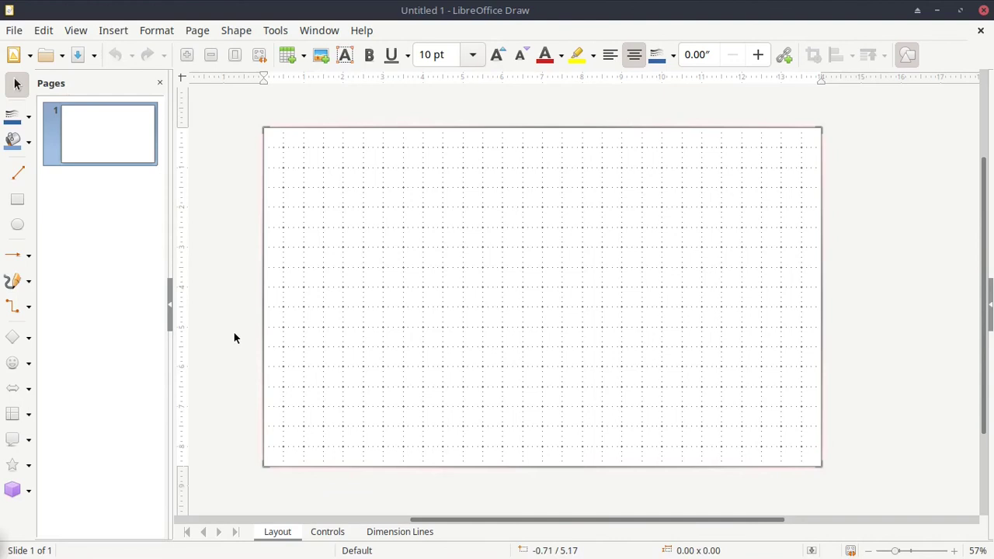
# - Reopen Cutting the Grass.odg from the recent documents and display its page 2
pyautogui.click(15, 31)
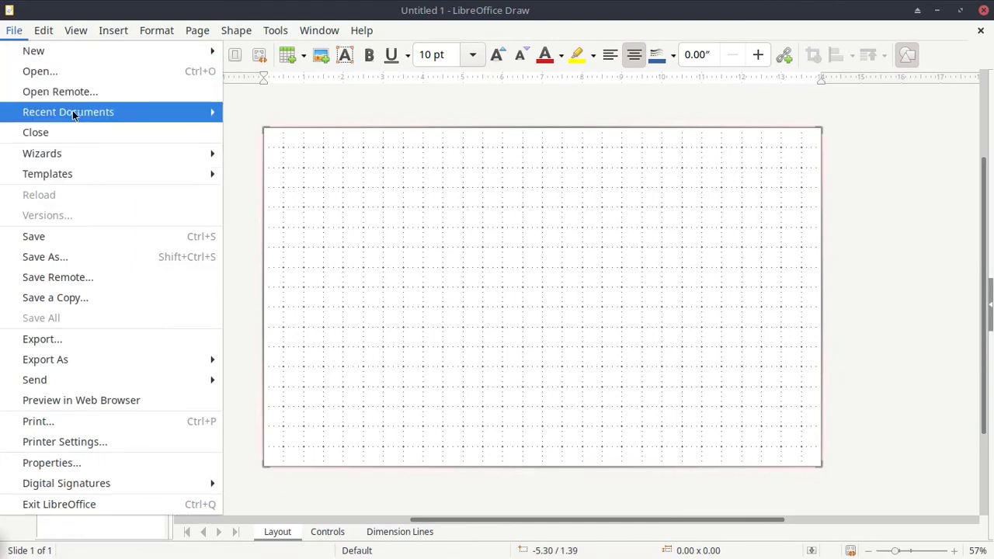
pyautogui.moveTo(126, 107)
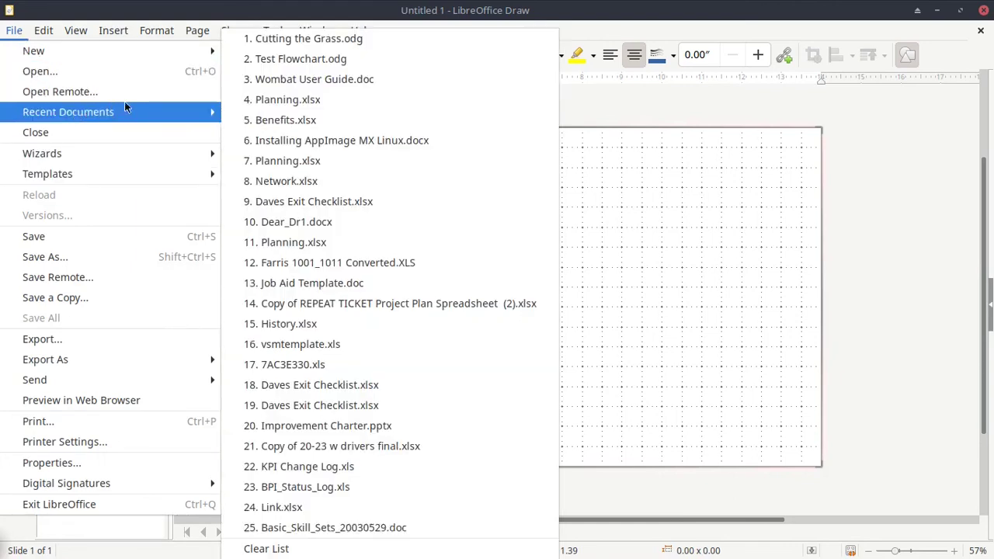
pyautogui.click(323, 44)
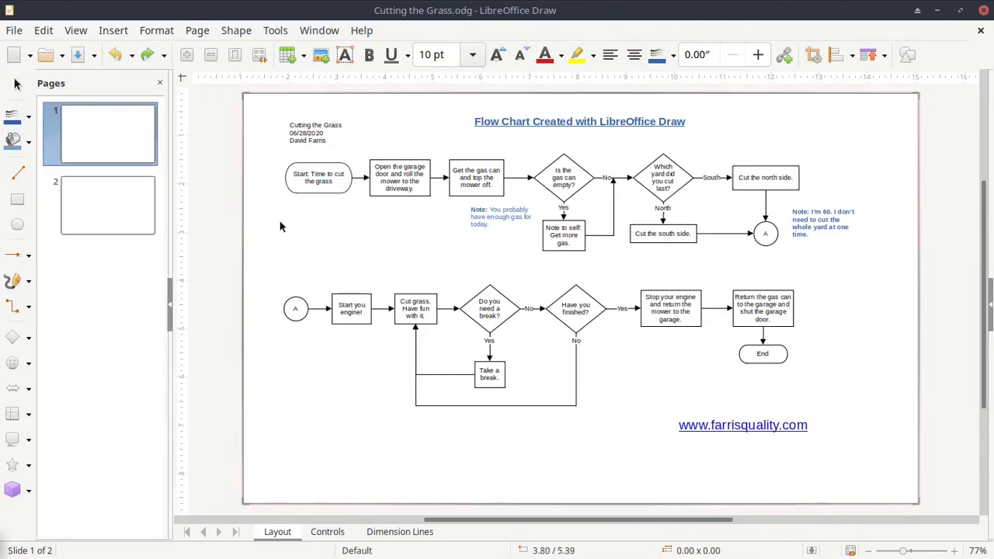
pyautogui.click(99, 207)
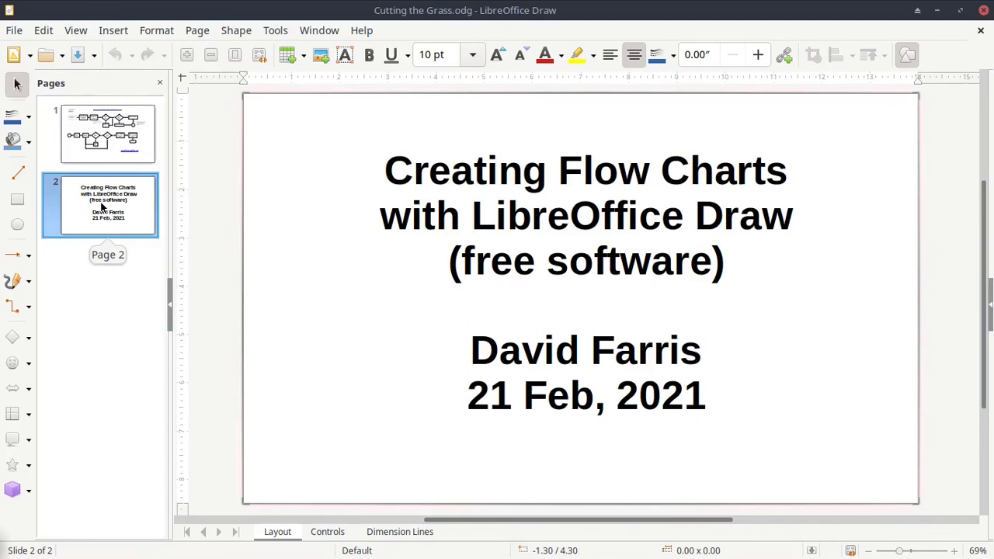